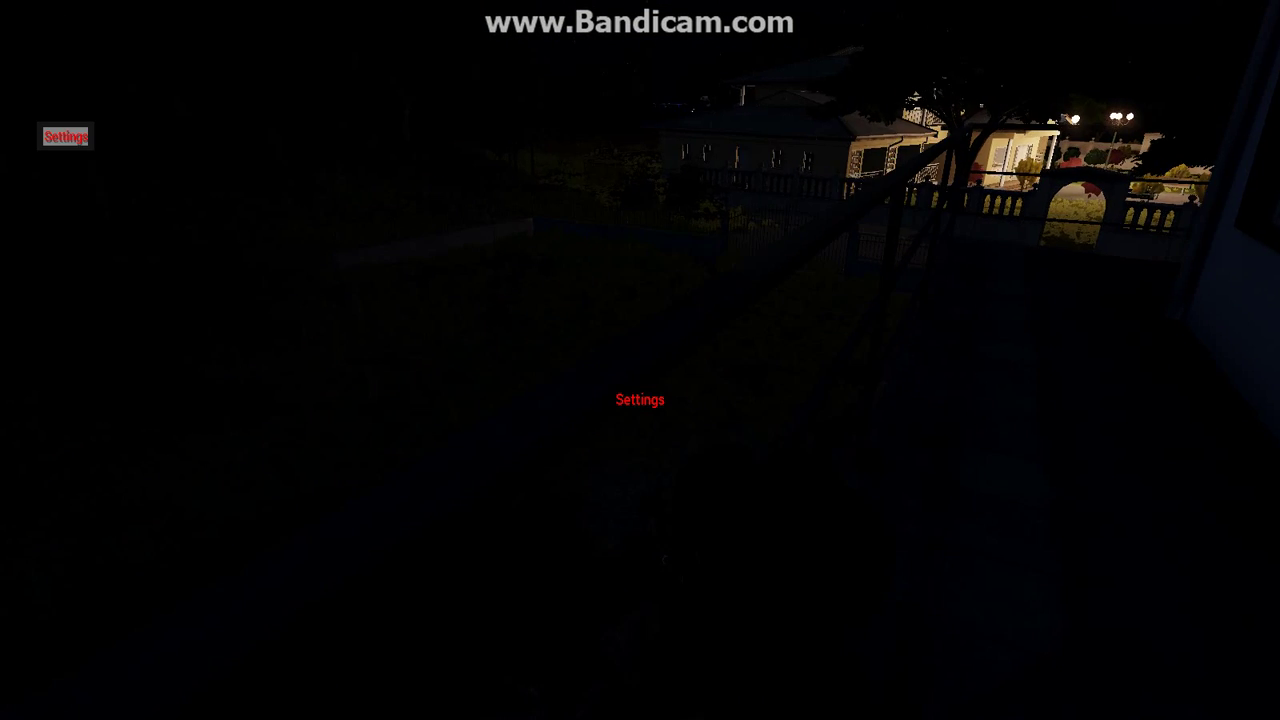
{"action": "scroll", "coordinate": [640, 360], "scroll_direction": "up", "scroll_amount": 1}
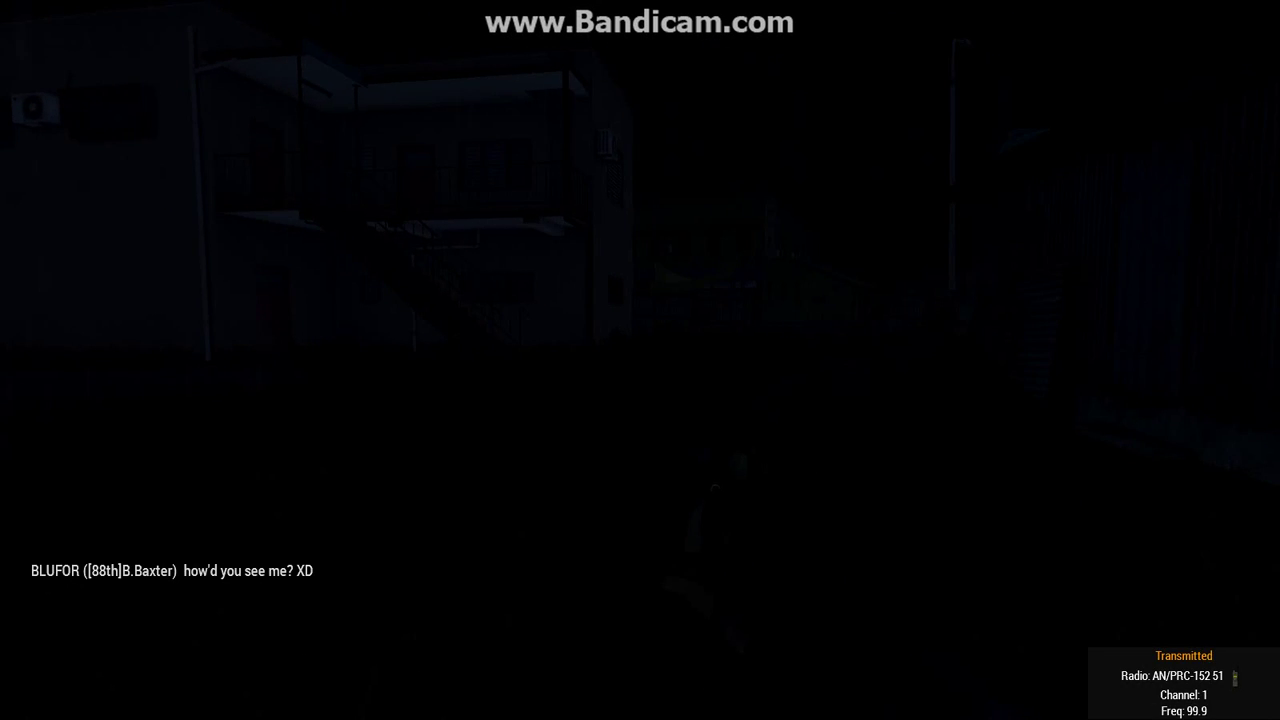
- Switch on the weapon light and radio the squad while approaching the corrugated shed
{"action": "key", "text": "l"}
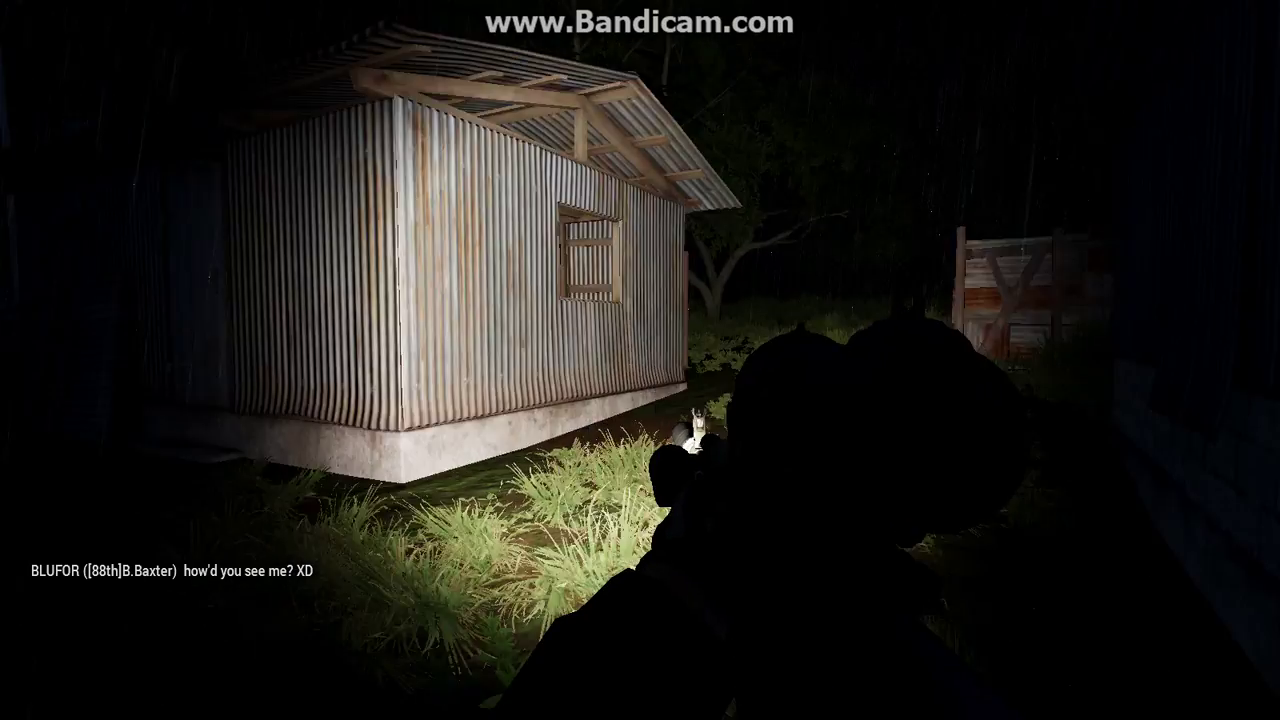
{"action": "key", "text": "Caps_Lock"}
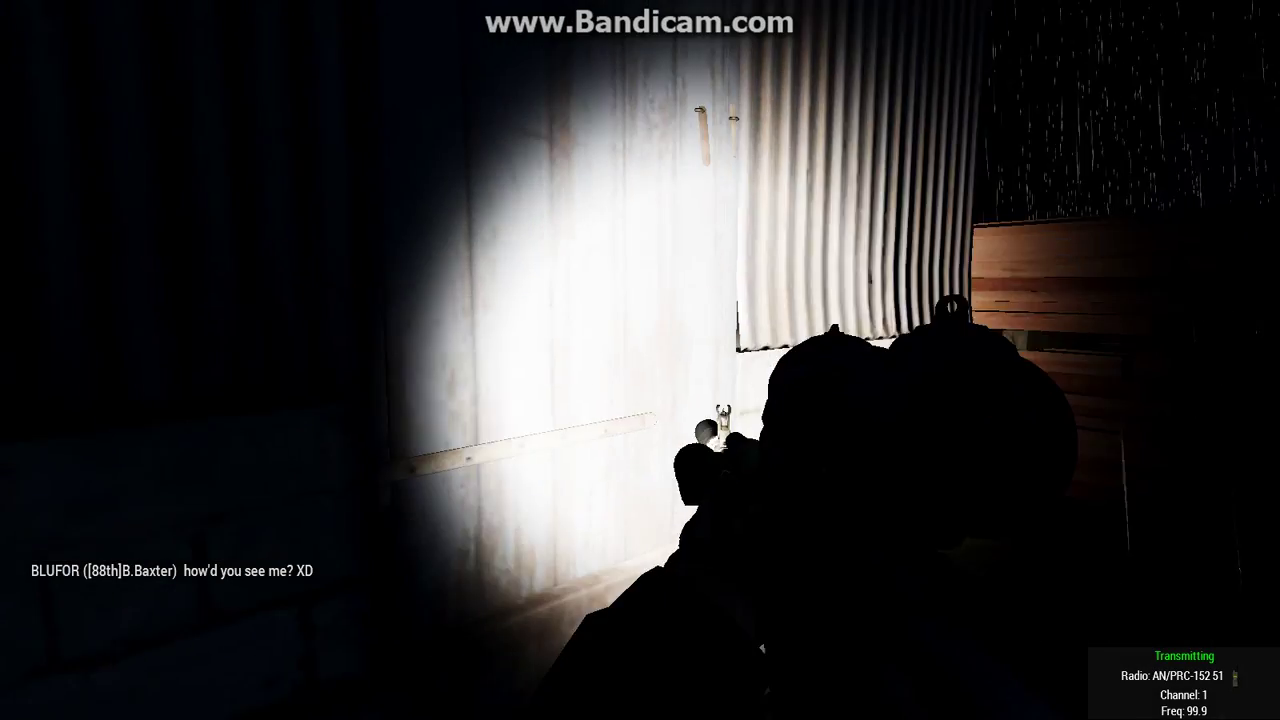
{"action": "key", "text": "Caps_Lock"}
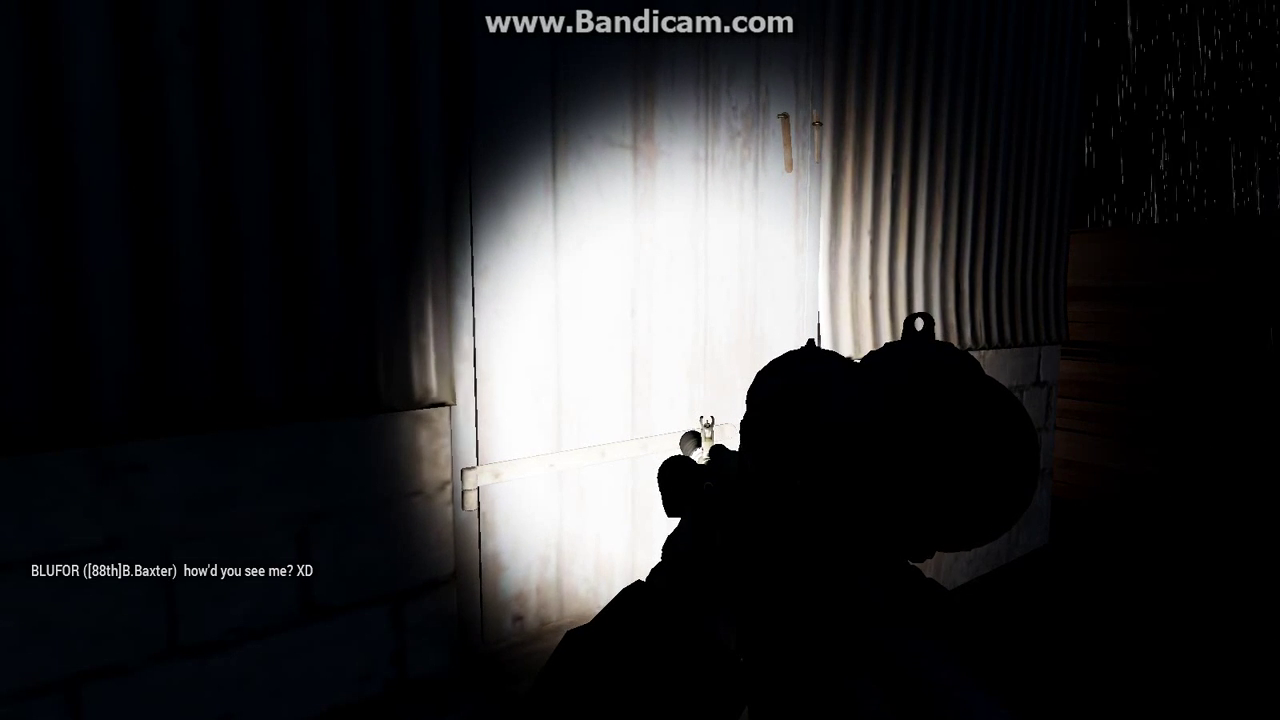
- Keep talking to the squad on the radio and flash the weapon light twice at the shed doors
{"action": "key", "text": "Caps_Lock"}
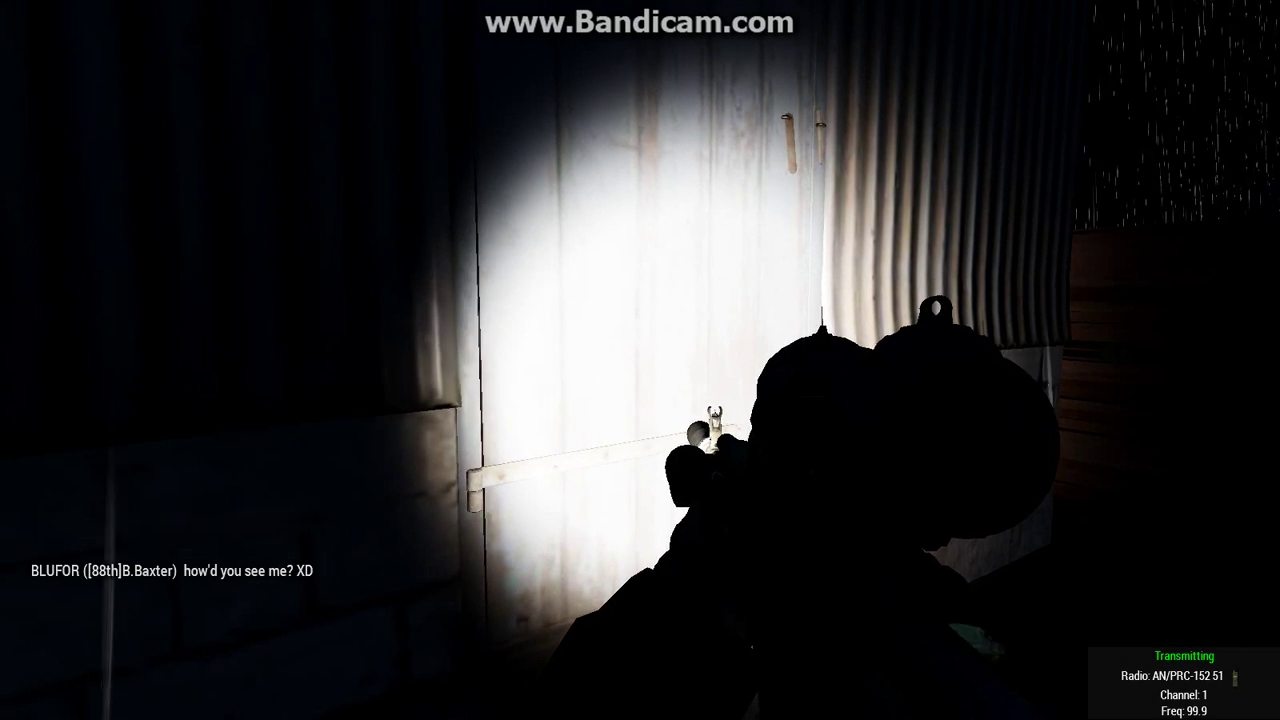
{"action": "key", "text": "l"}
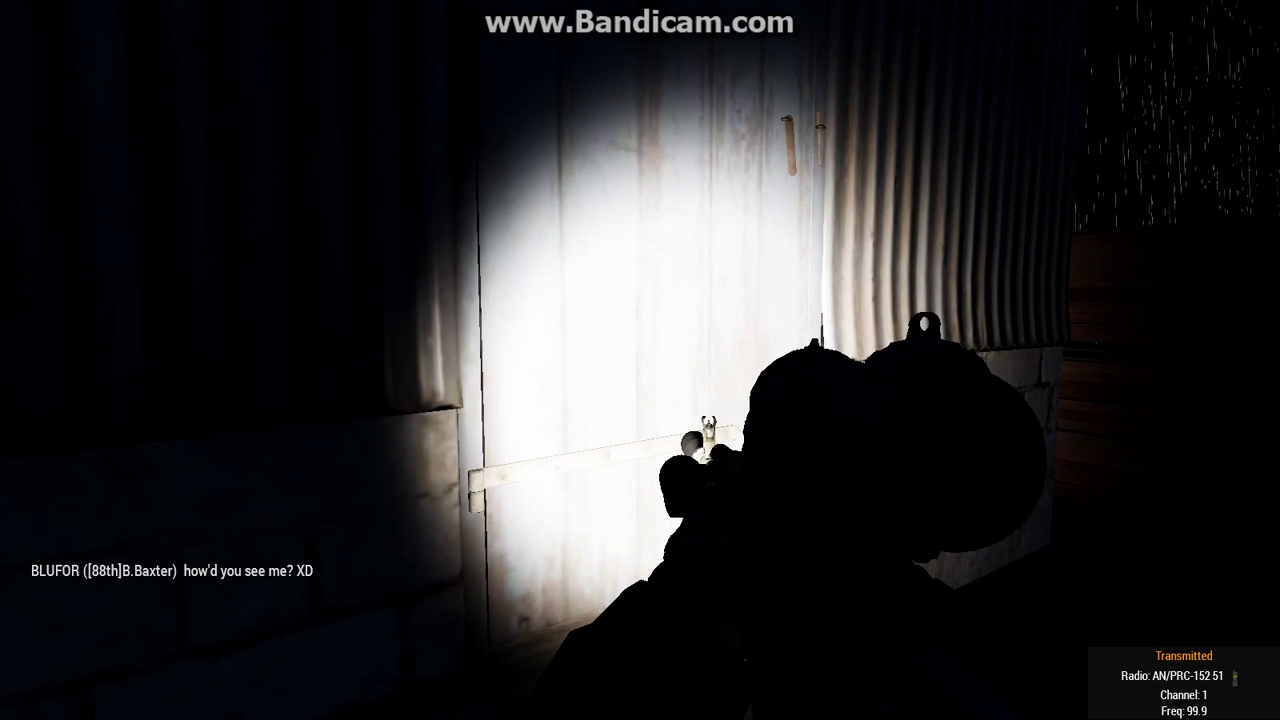
{"action": "key", "text": "l"}
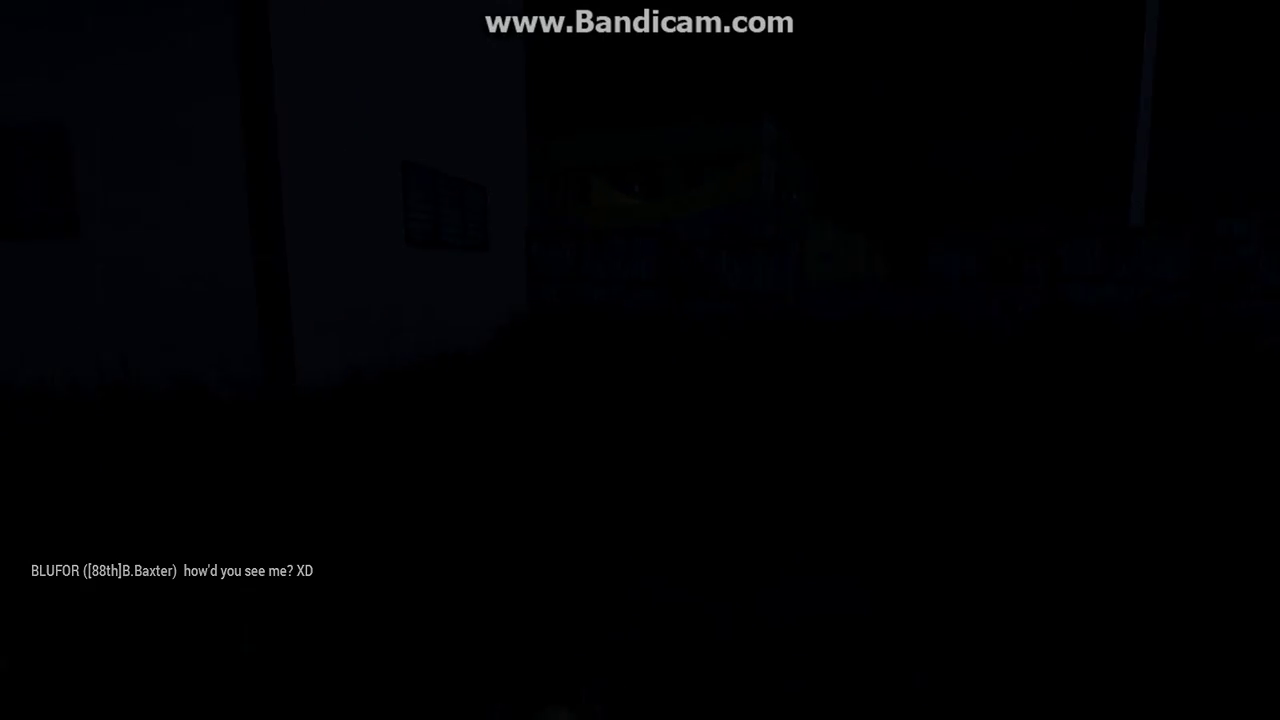
- With the weapon light back on, aim across the parking lot and advance around the yellow building's corner
{"action": "key", "text": "l"}
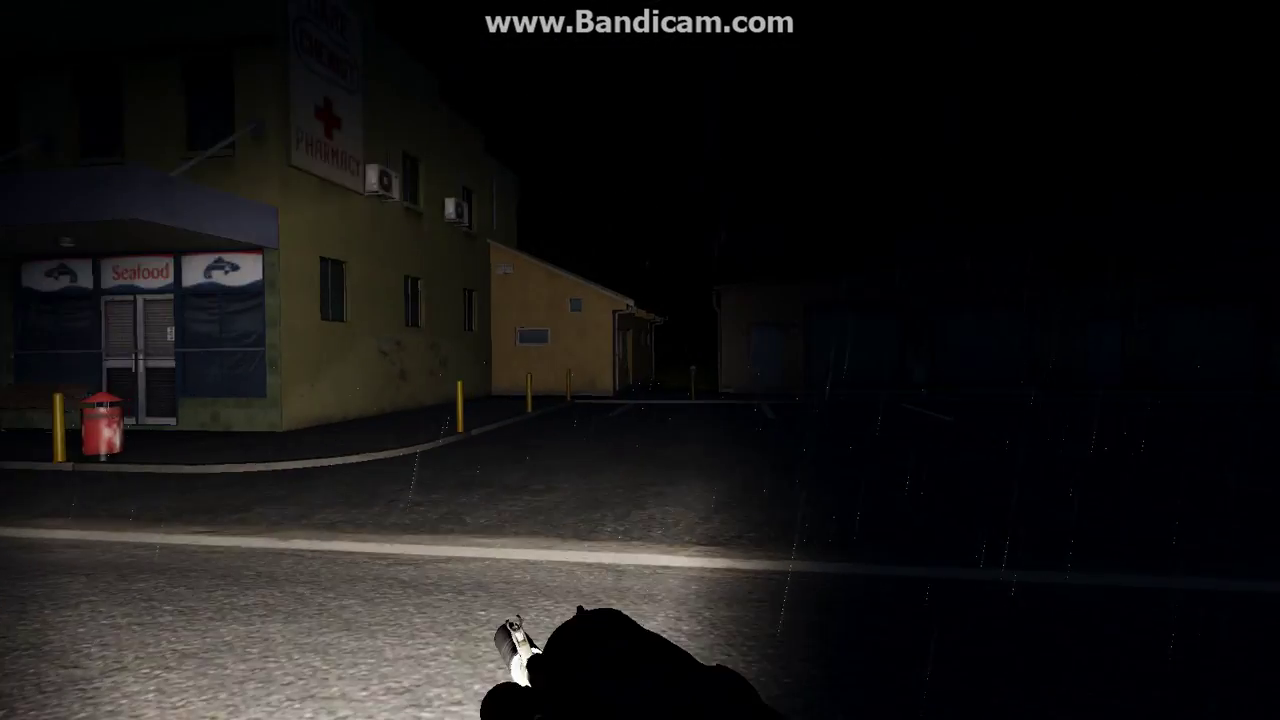
{"action": "right_click", "coordinate": [640, 360]}
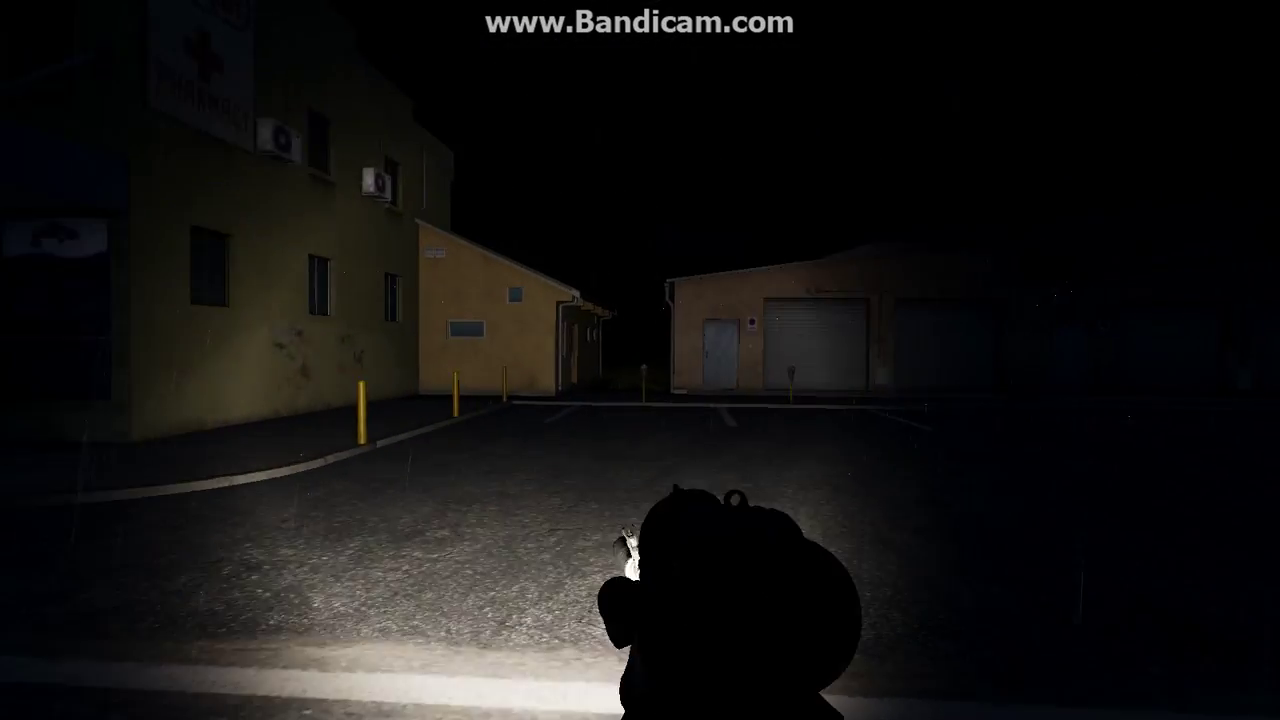
{"action": "key", "text": "w"}
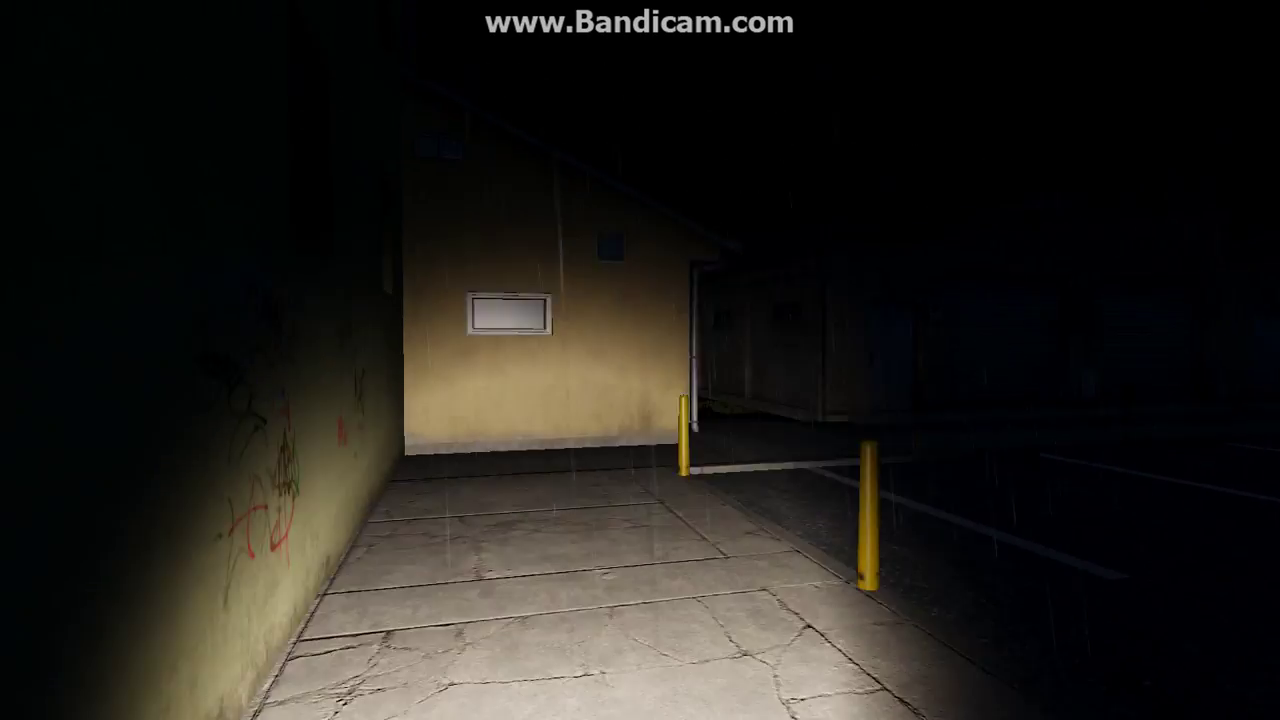
{"action": "right_click", "coordinate": [640, 360]}
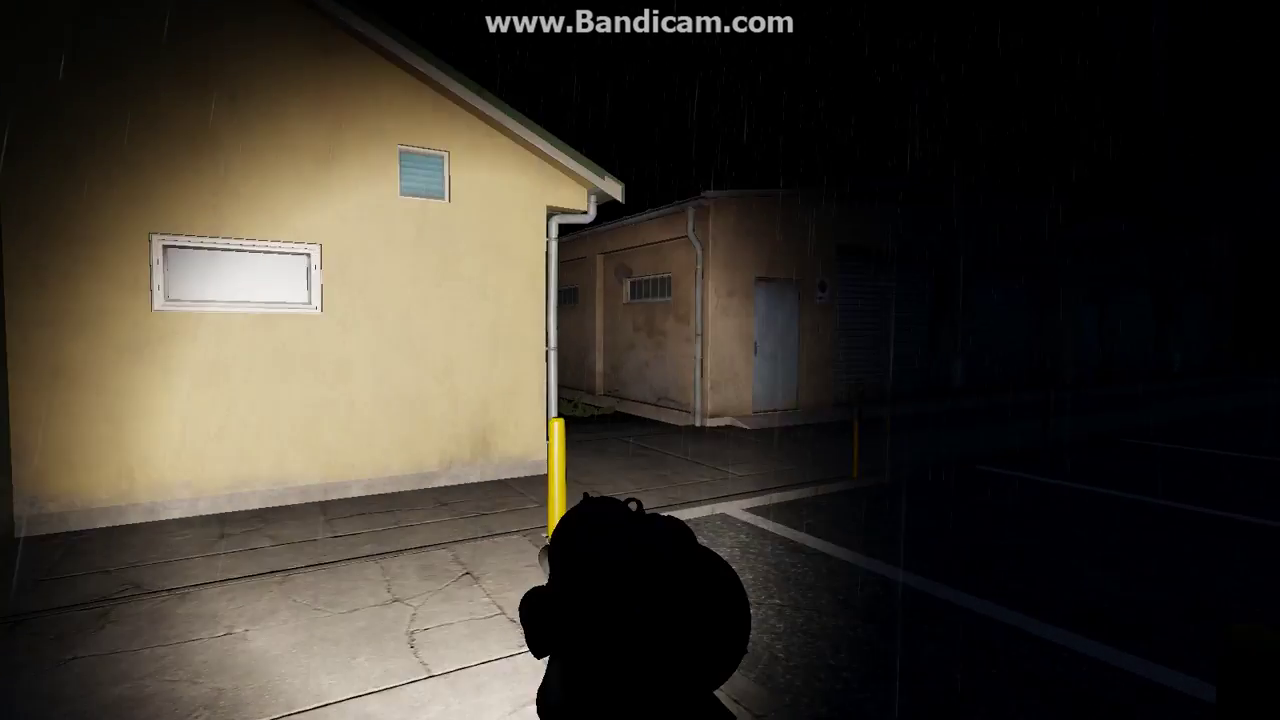
{"action": "key", "text": "w"}
{"action": "key", "text": "Caps_Lock"}
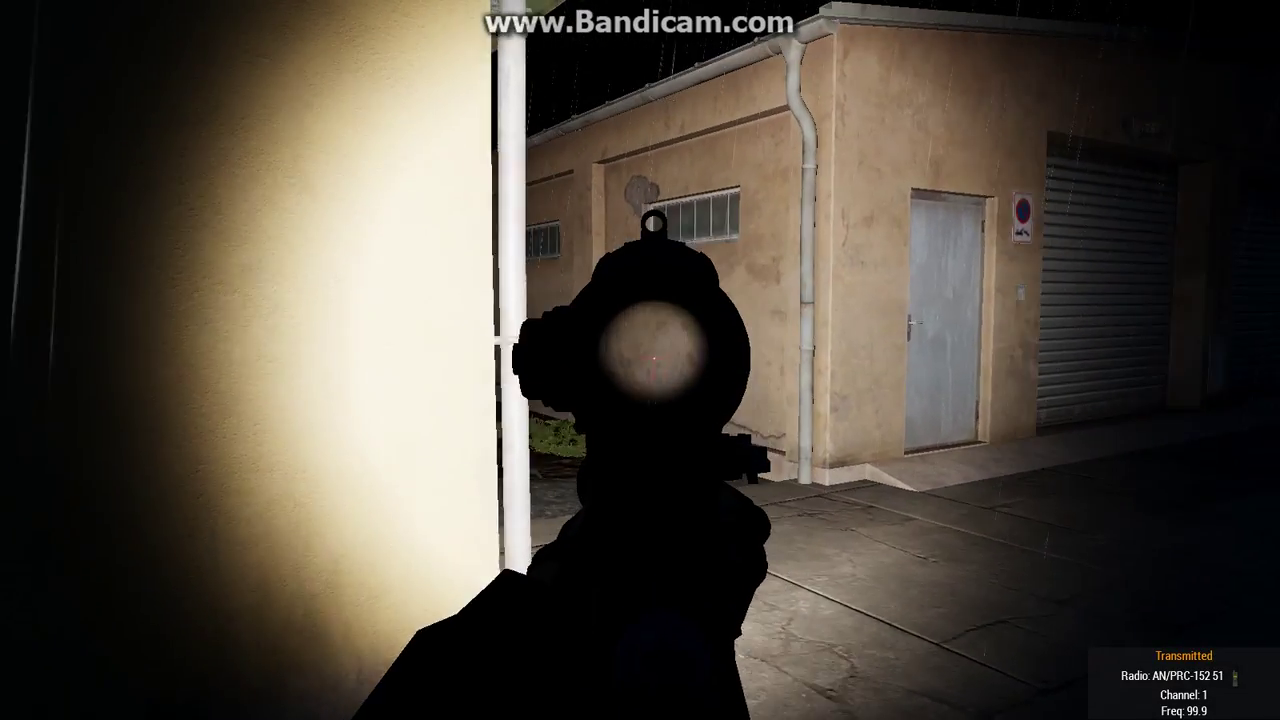
- Follow the teammate down the alley behind the yellow shop to its far end
{"action": "key", "text": "w"}
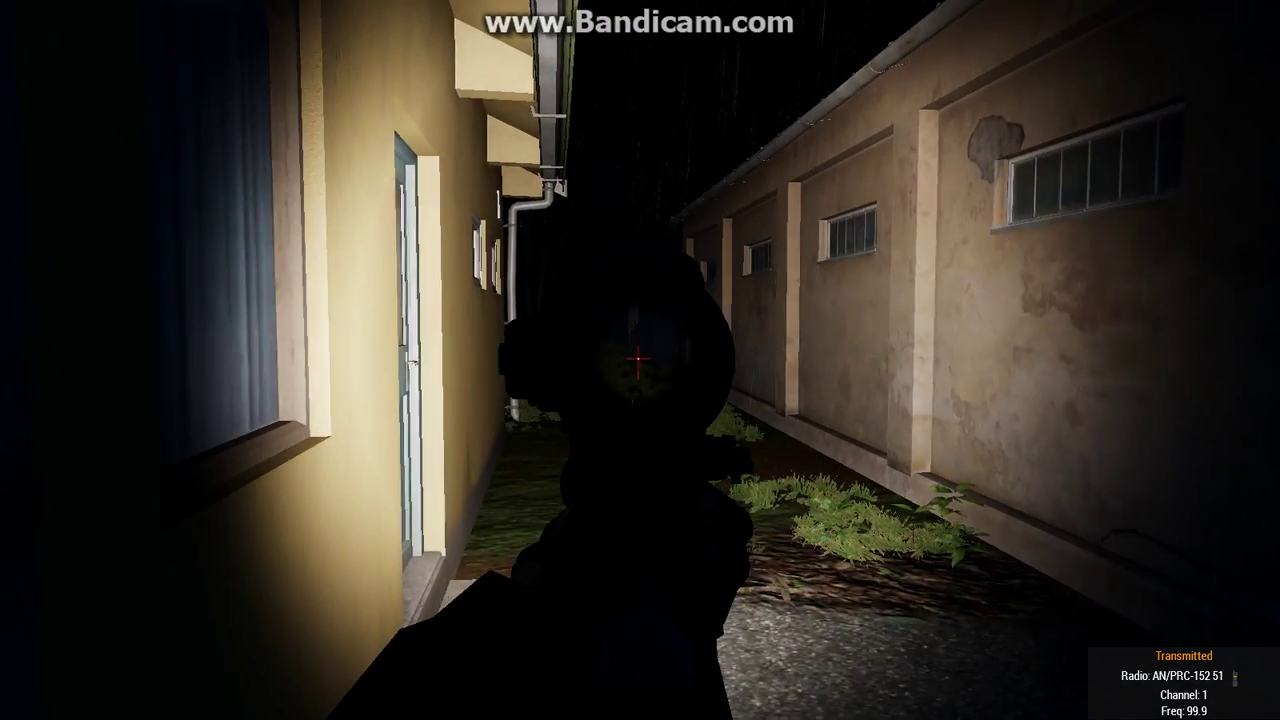
{"action": "key", "text": "w"}
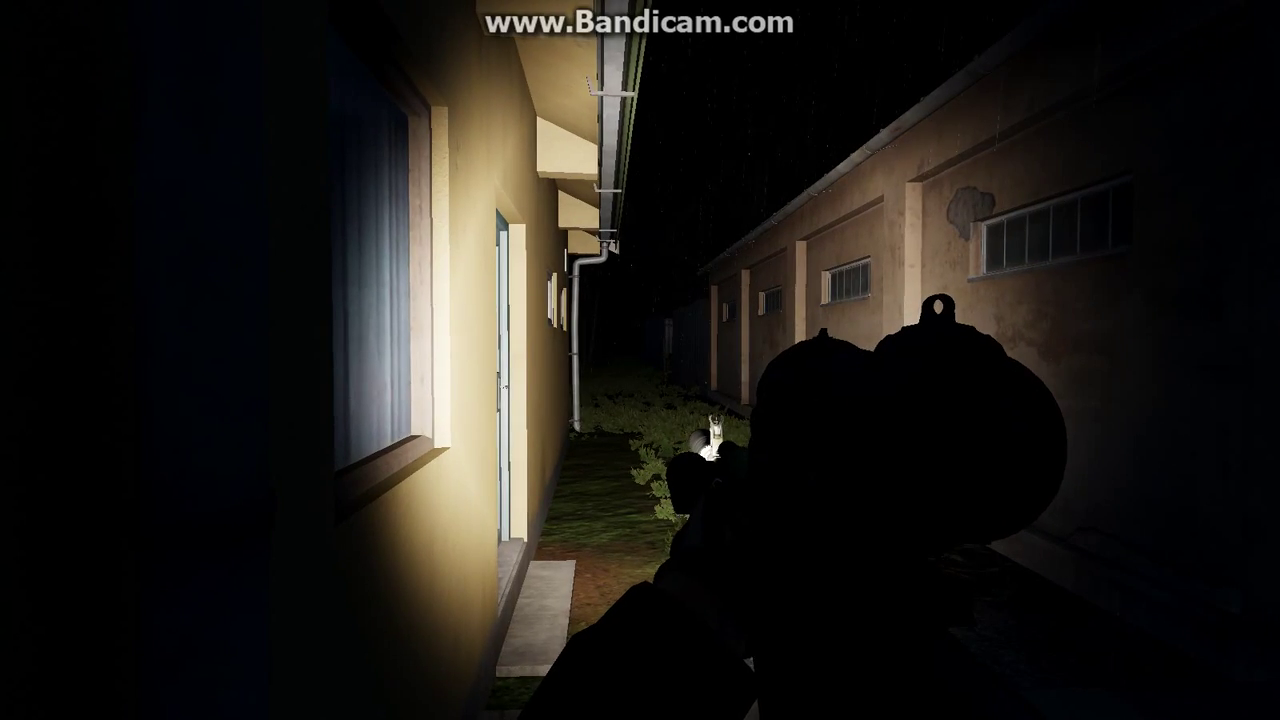
{"action": "key", "text": "w"}
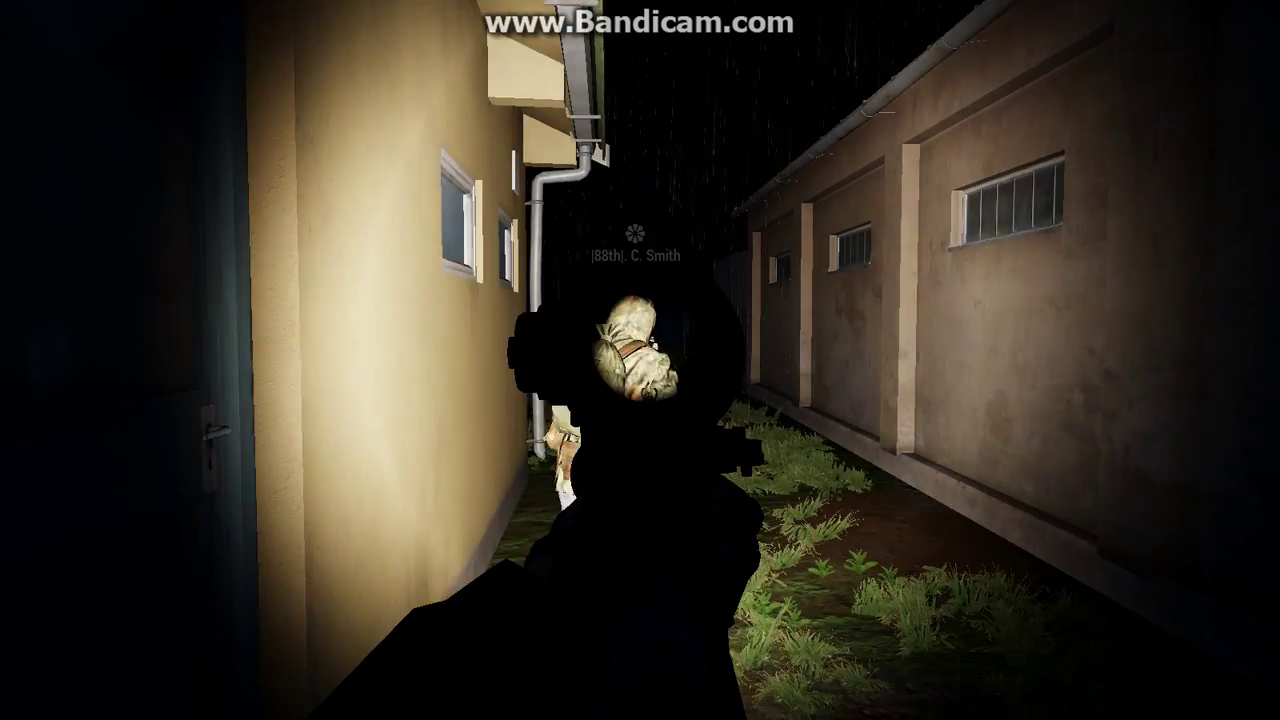
{"action": "key", "text": "w"}
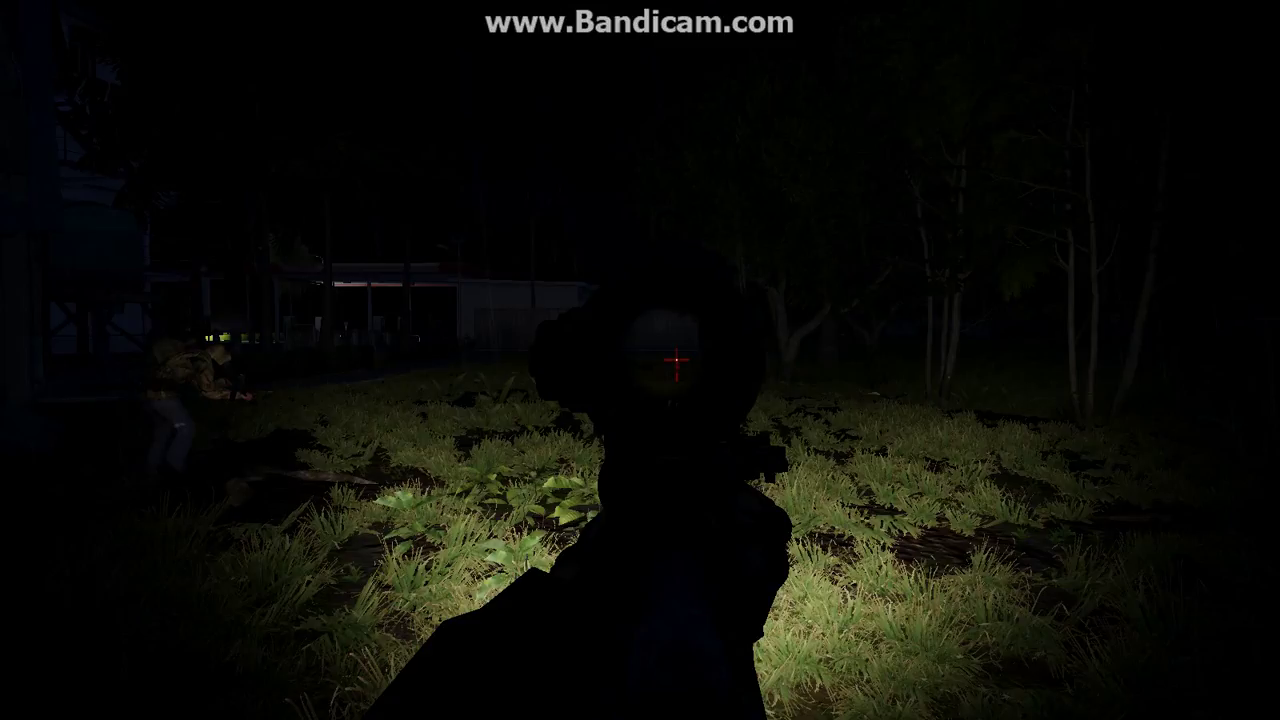
- Cross the grassy field close behind the teammate, scoping in on him on the way to the fence
{"action": "key", "text": "w"}
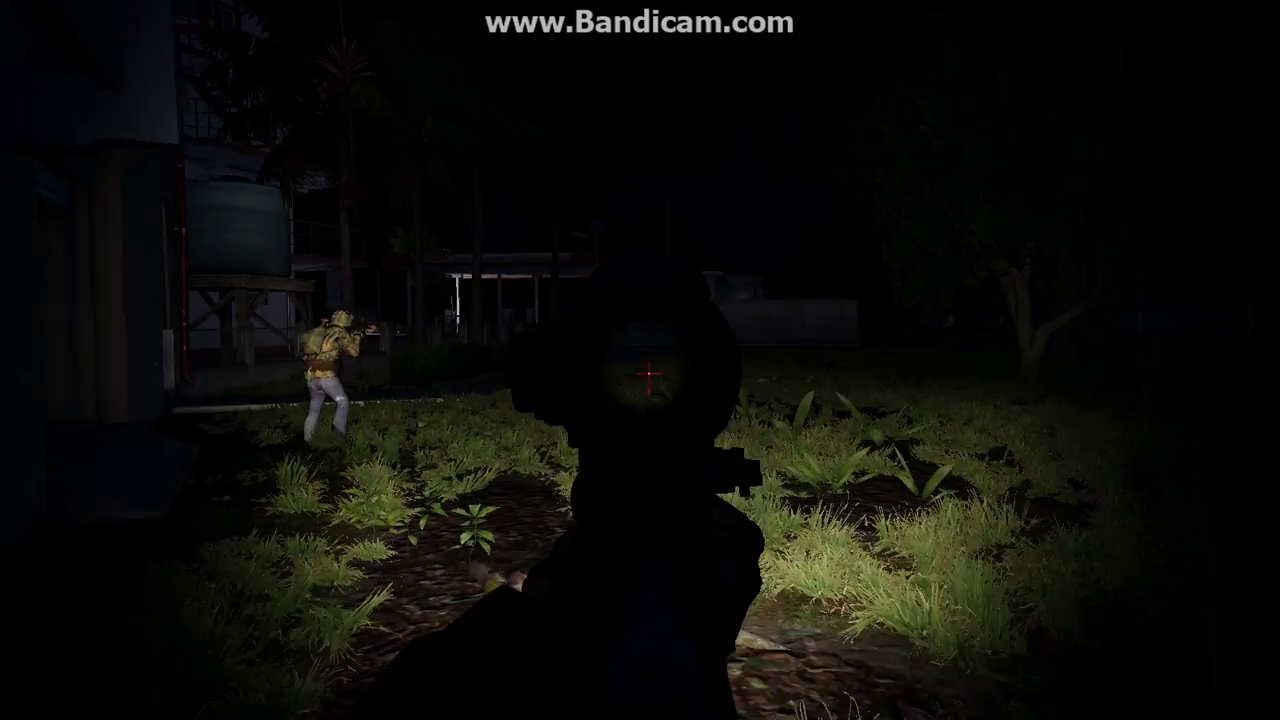
{"action": "key", "text": "w"}
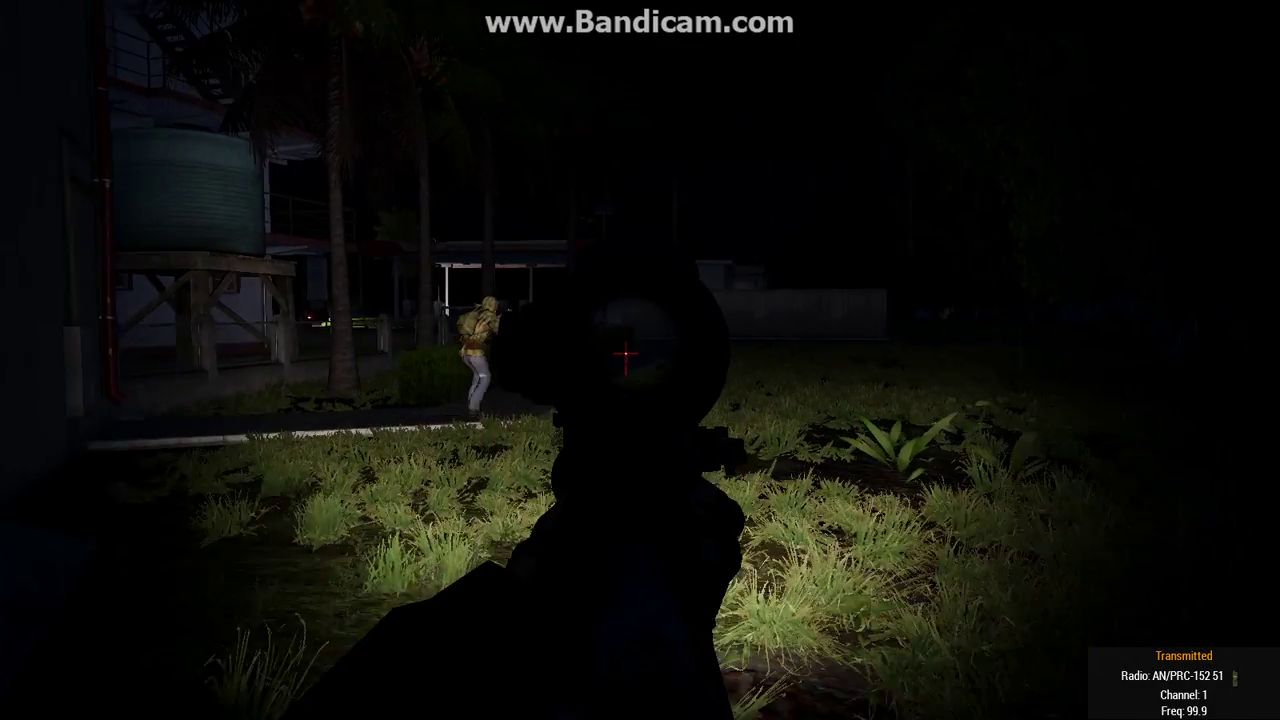
{"action": "key", "text": "w"}
{"action": "key", "text": "w"}
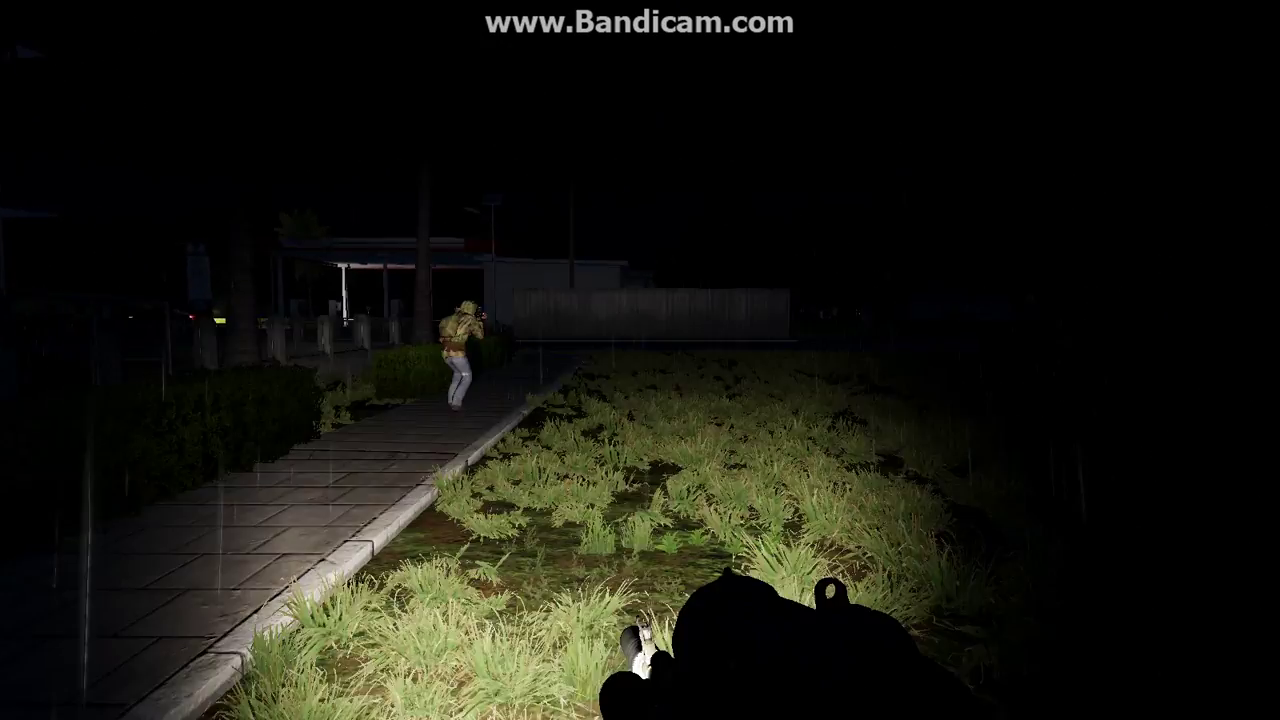
{"action": "right_click", "coordinate": [640, 360]}
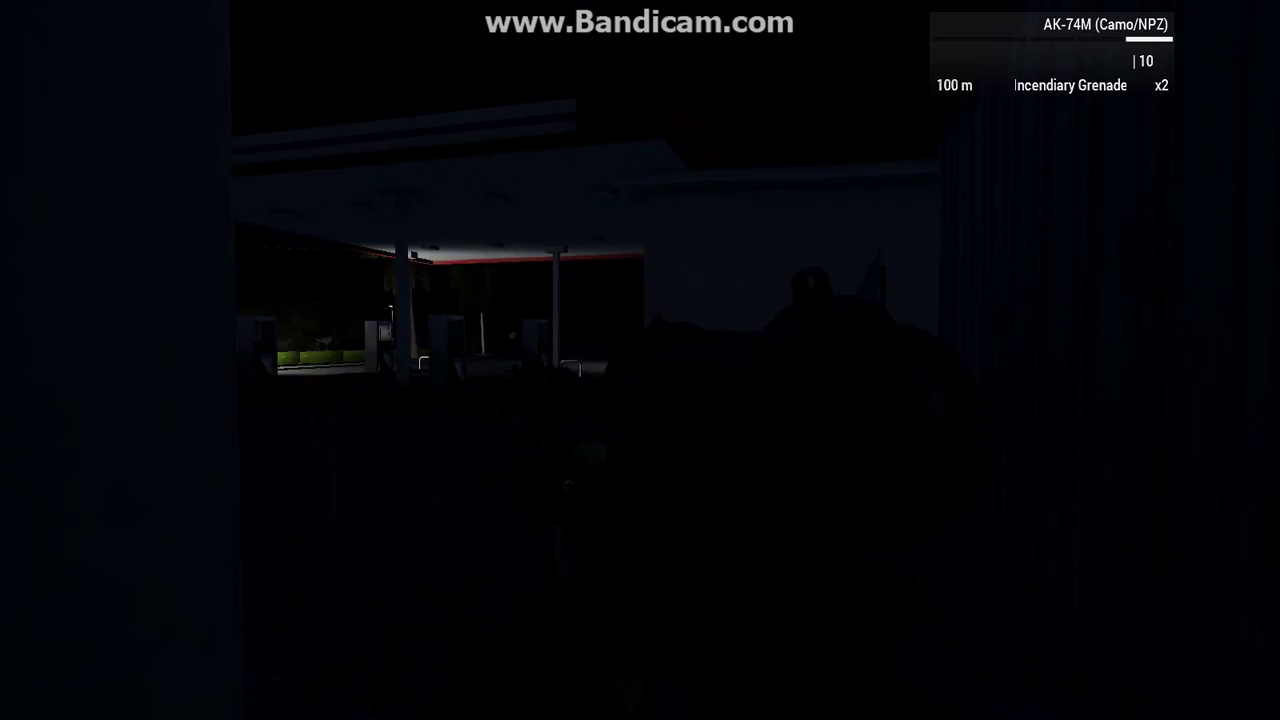
- Advance past the dark wall, under the canopy and along the station wall to the garage bay
{"action": "key", "text": "w"}
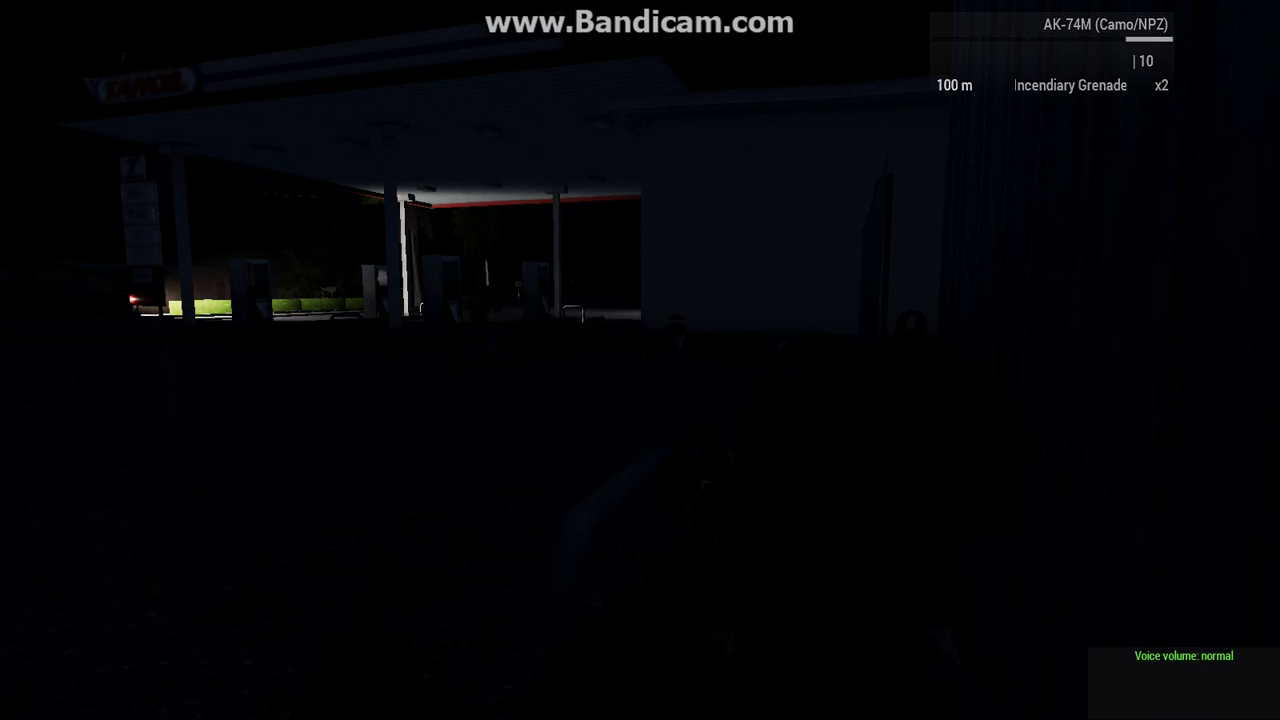
{"action": "key", "text": "space"}
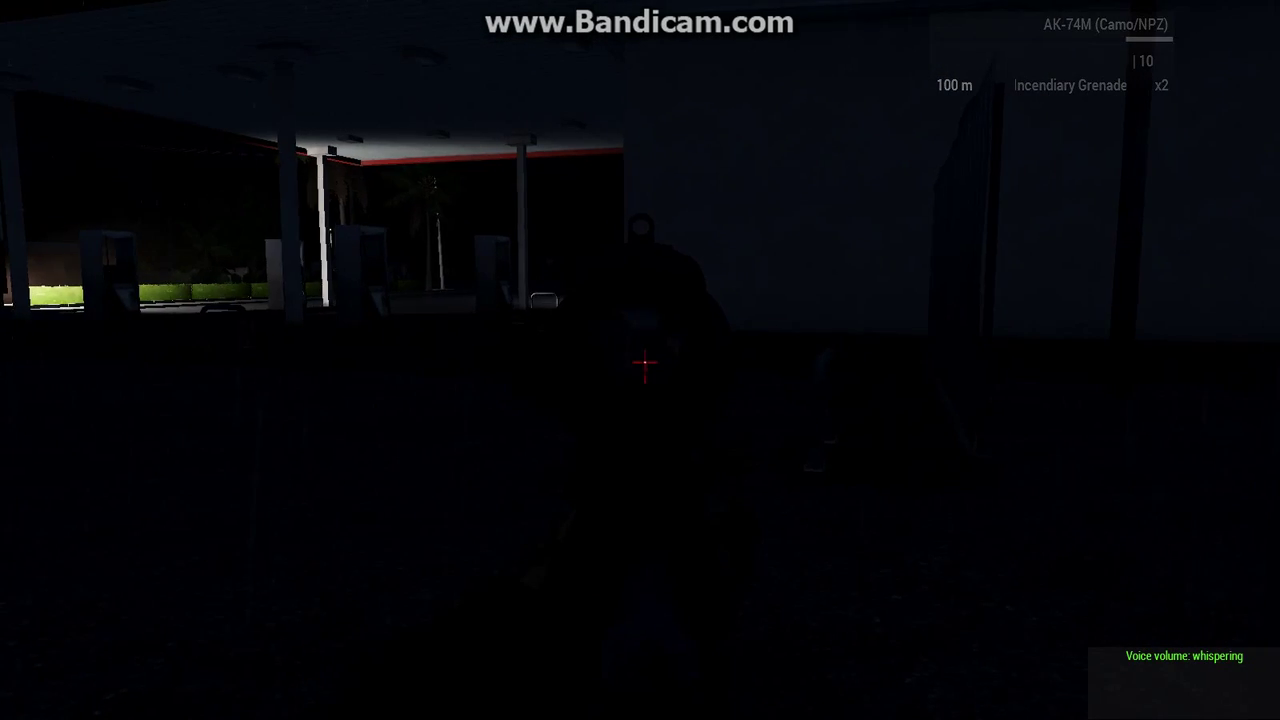
{"action": "key", "text": "w"}
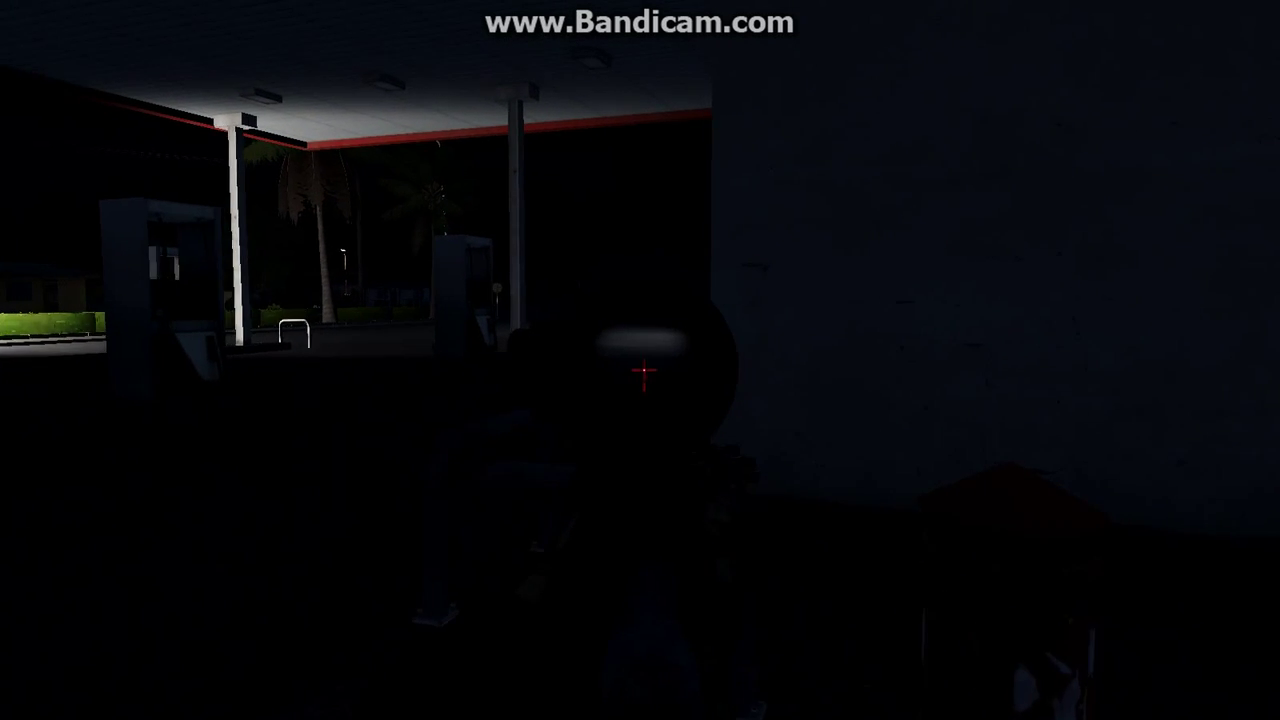
{"action": "key", "text": "w"}
{"action": "key", "text": "w"}
{"action": "key", "text": "w"}
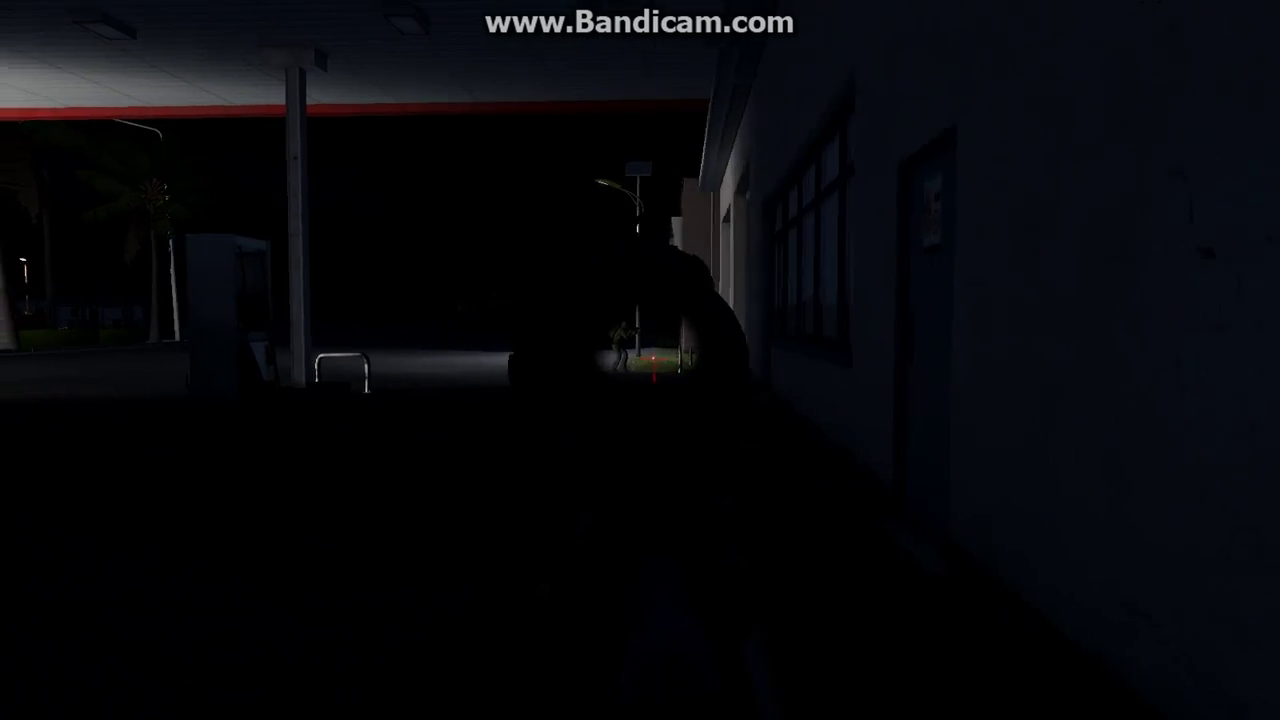
{"action": "key", "text": "w"}
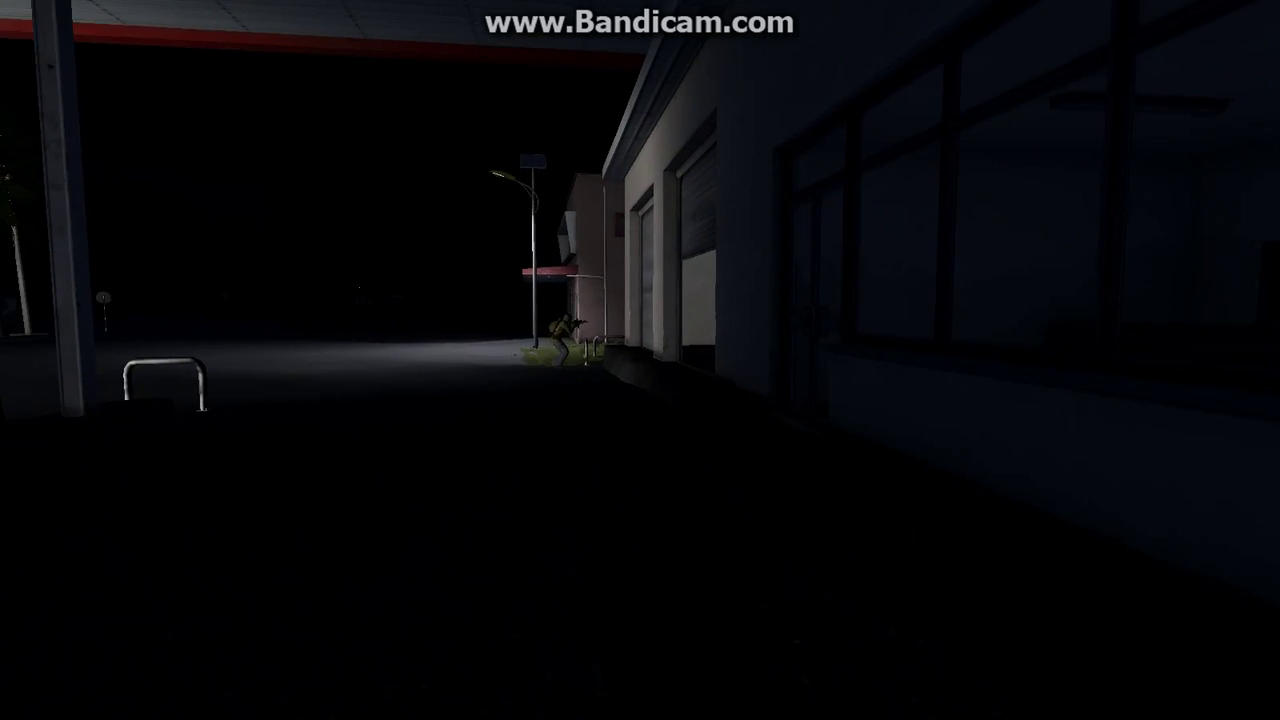
{"action": "key", "text": "w"}
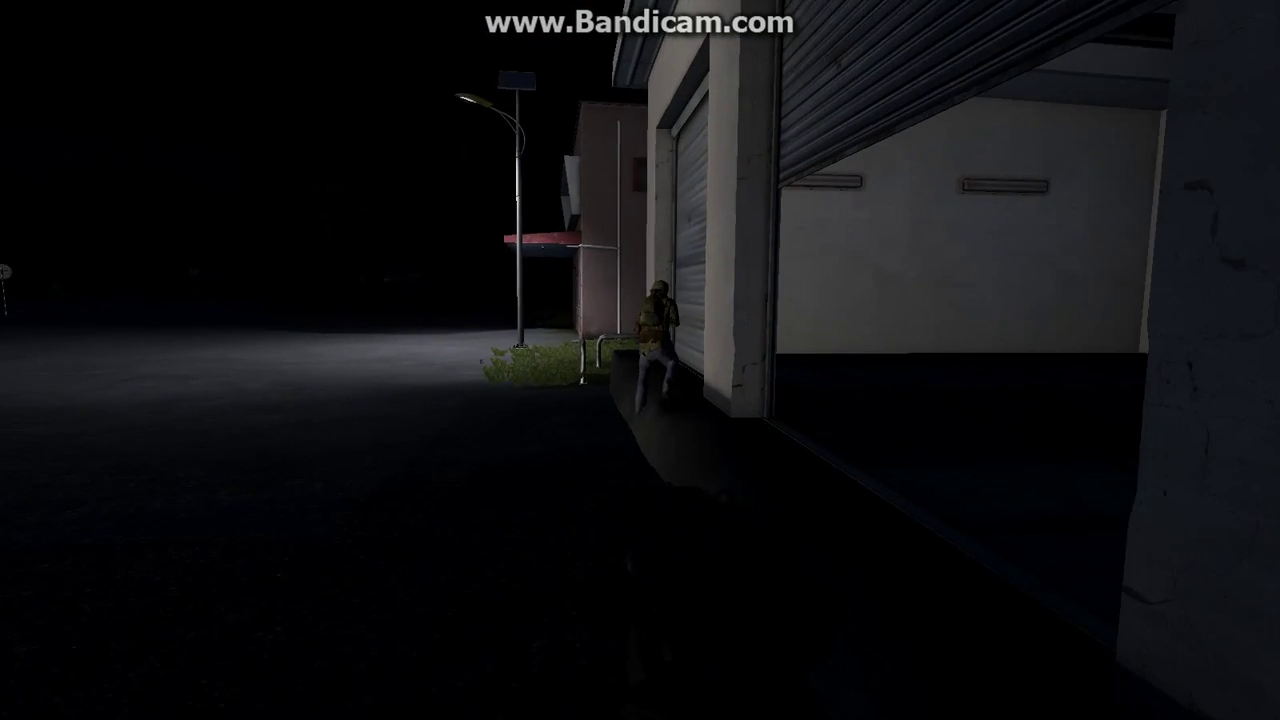
- Enter the garage, adjust voice chat volume with K, and peek from the left wall into the dark room
{"action": "key", "text": "w"}
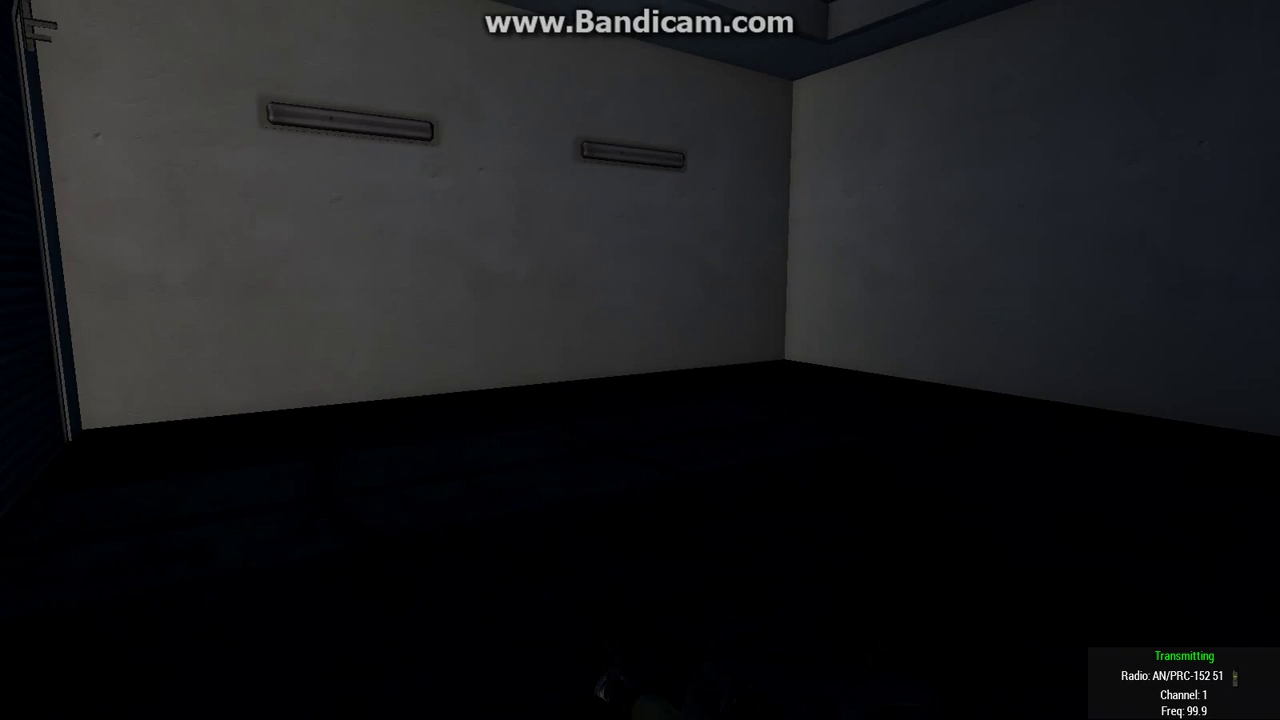
{"action": "key", "text": "w"}
{"action": "key", "text": "w"}
{"action": "key", "text": "w"}
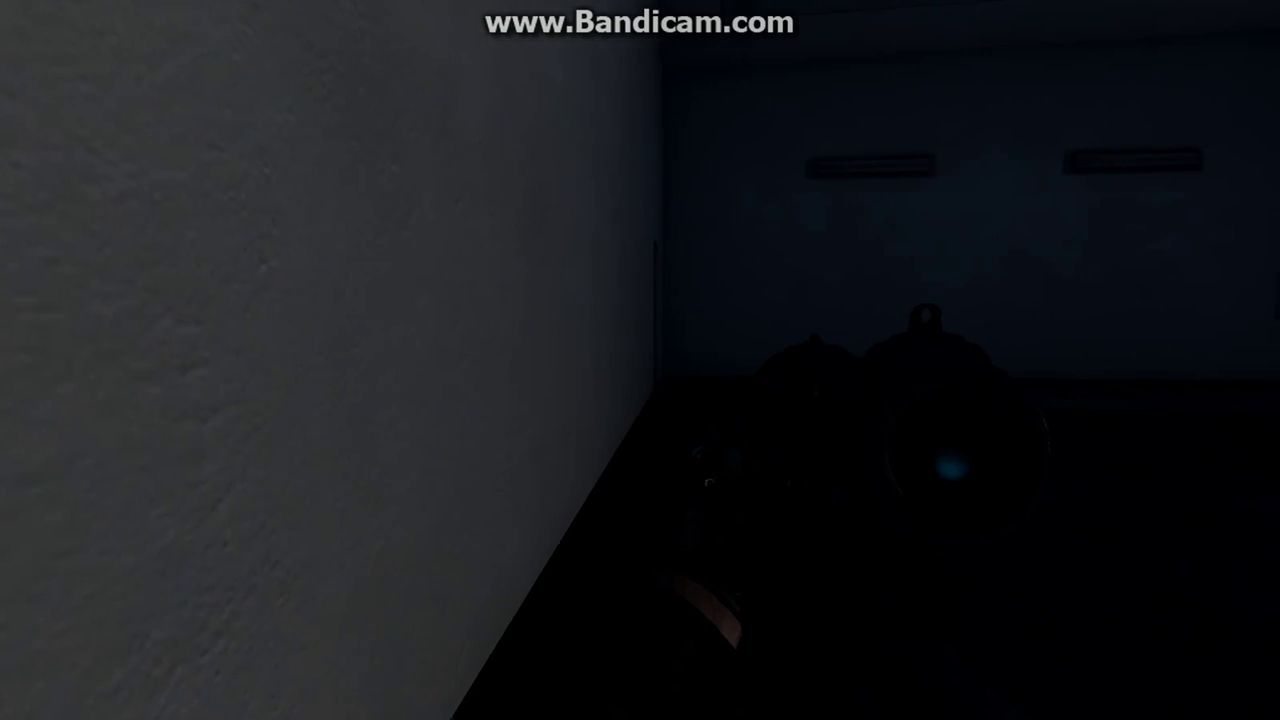
{"action": "key", "text": "k"}
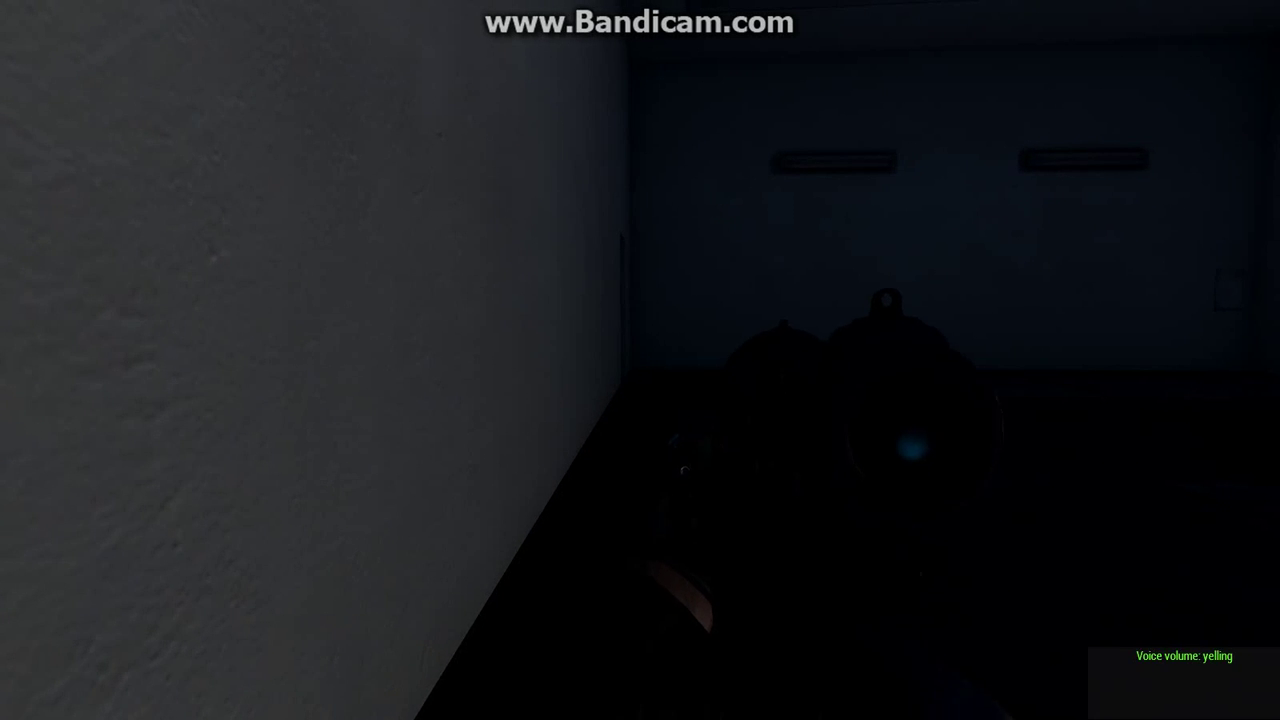
{"action": "key", "text": "a"}
{"action": "key", "text": "d"}
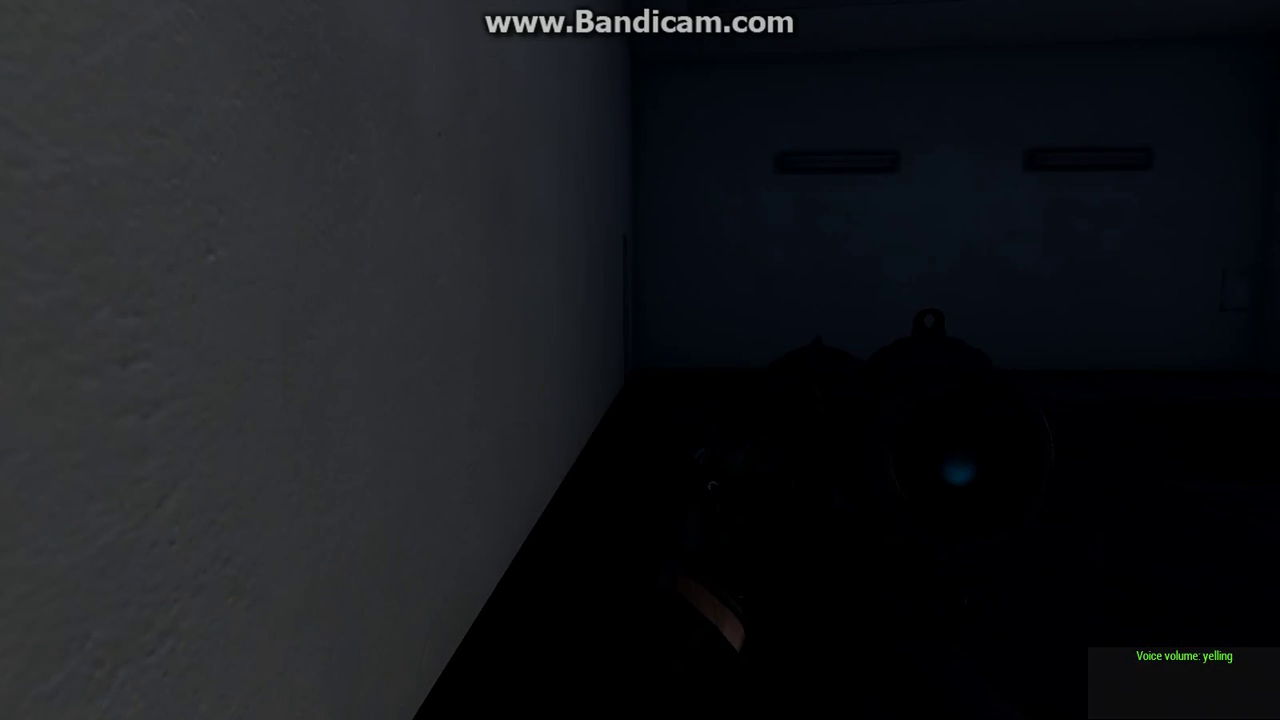
- Step into the dark room, move toward the shutters, and sweep the interior through the scope
{"action": "key", "text": "d"}
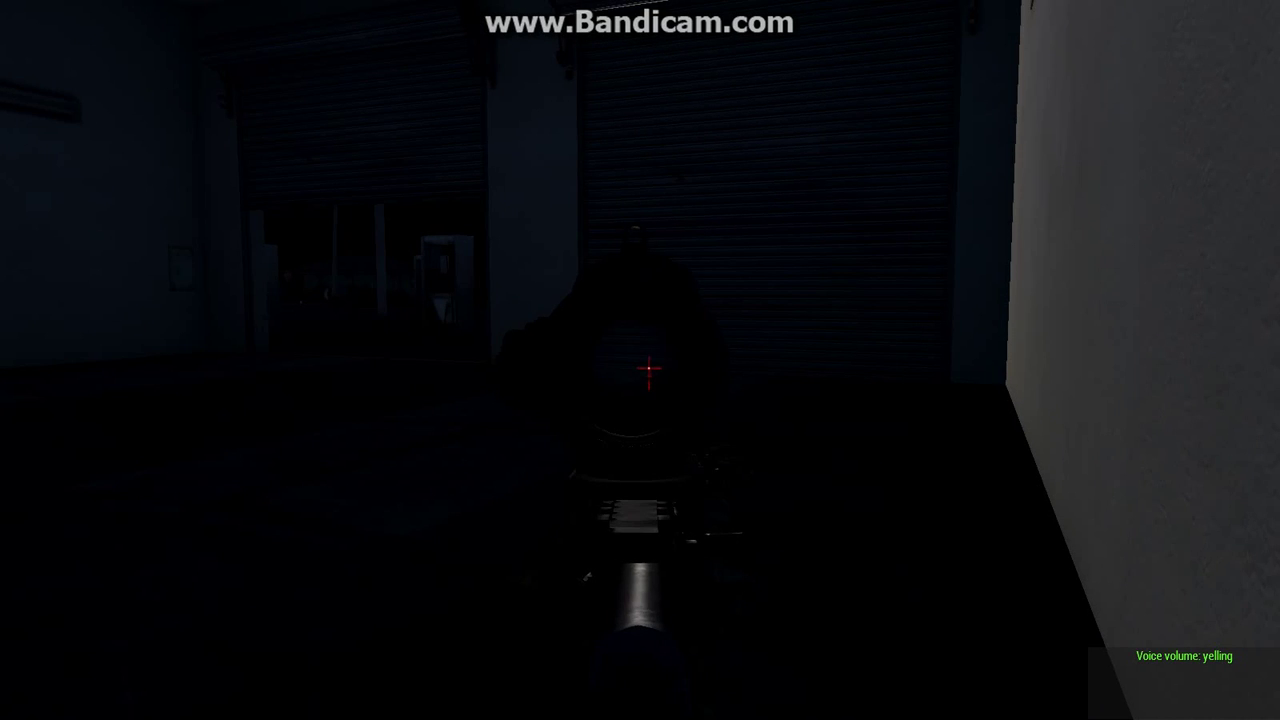
{"action": "key", "text": "d"}
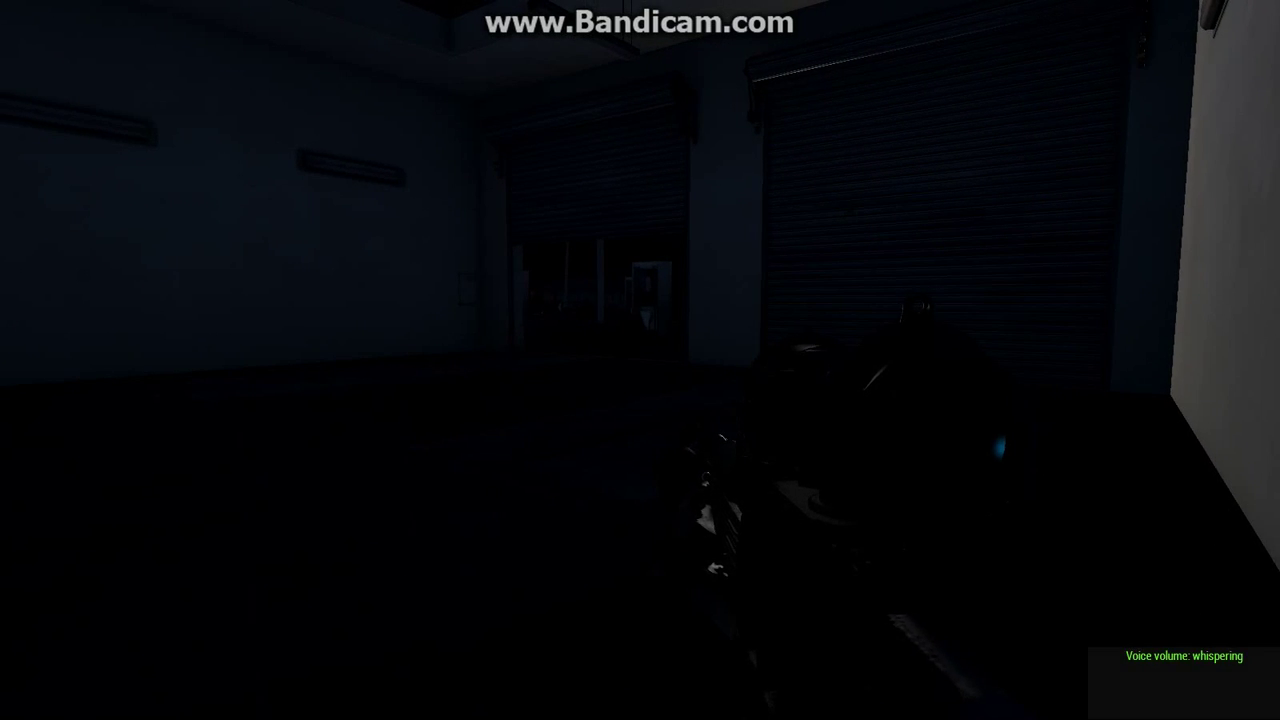
{"action": "key", "text": "w"}
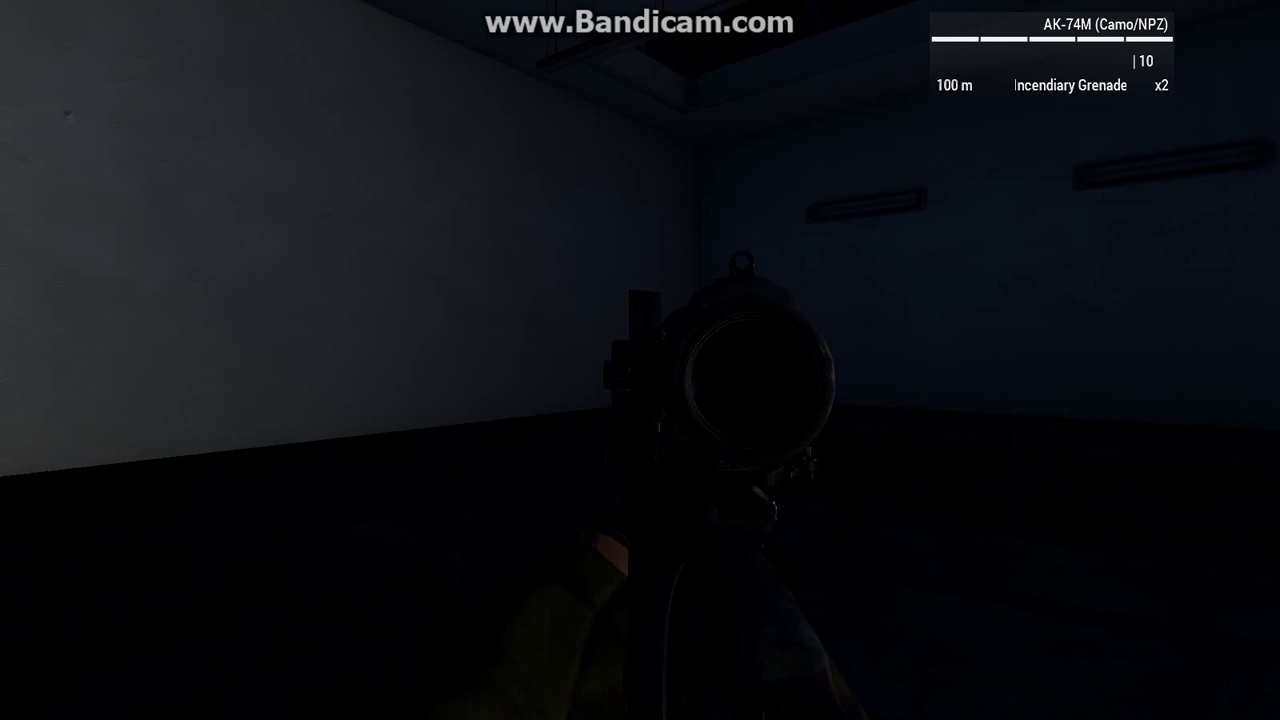
{"action": "right_click", "coordinate": [640, 360]}
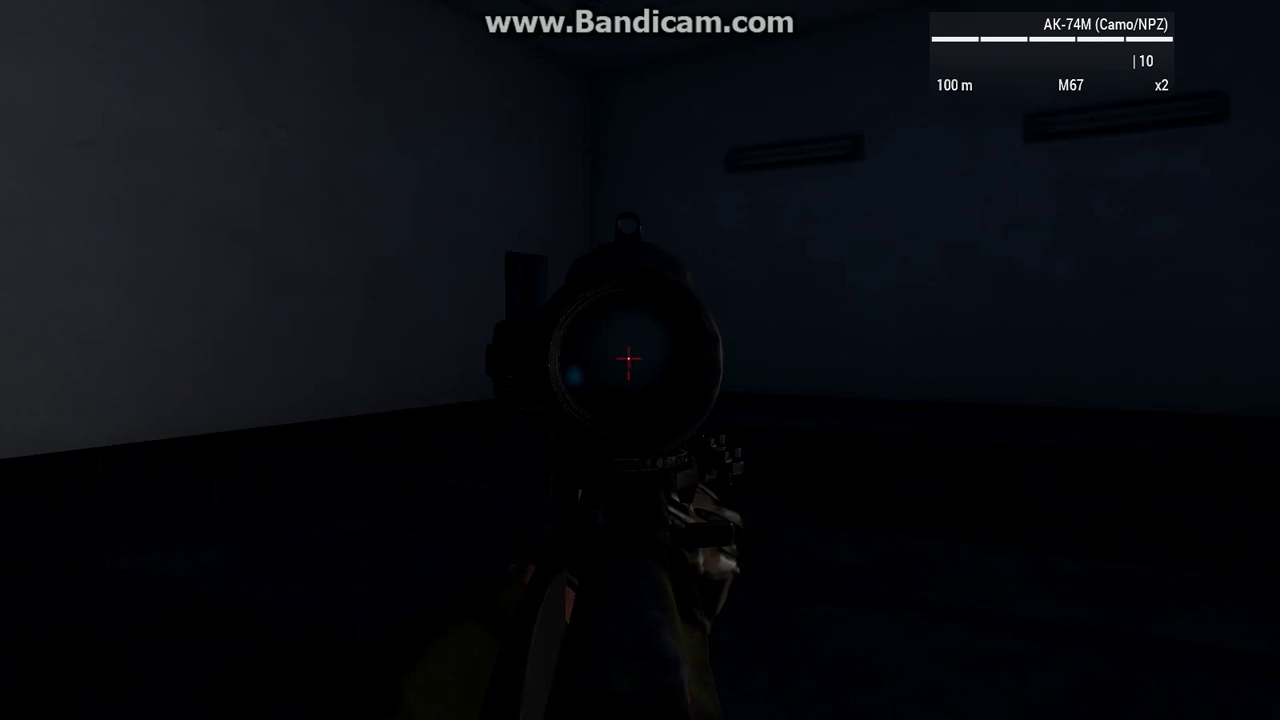
{"action": "right_click", "coordinate": [640, 360]}
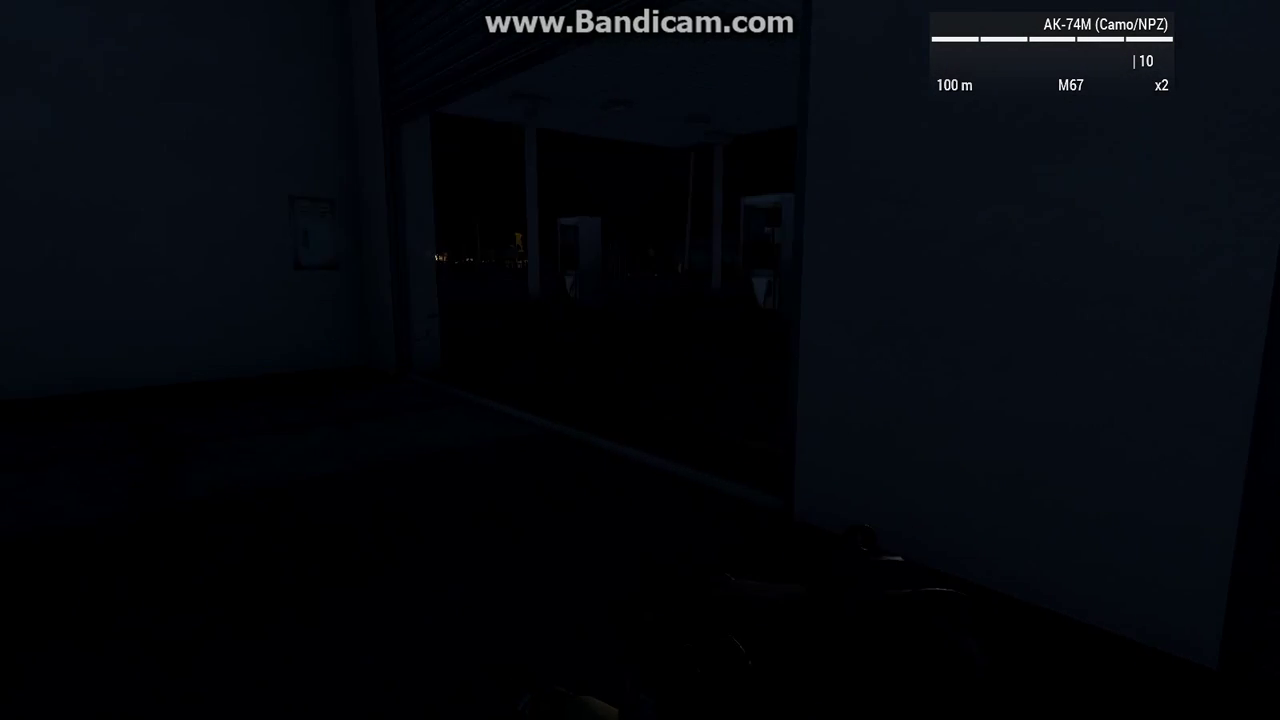
- Go along the shuttered building and alley, turn left onto the forecourt, and pass the fuel pumps
{"action": "key", "text": "Caps_Lock"}
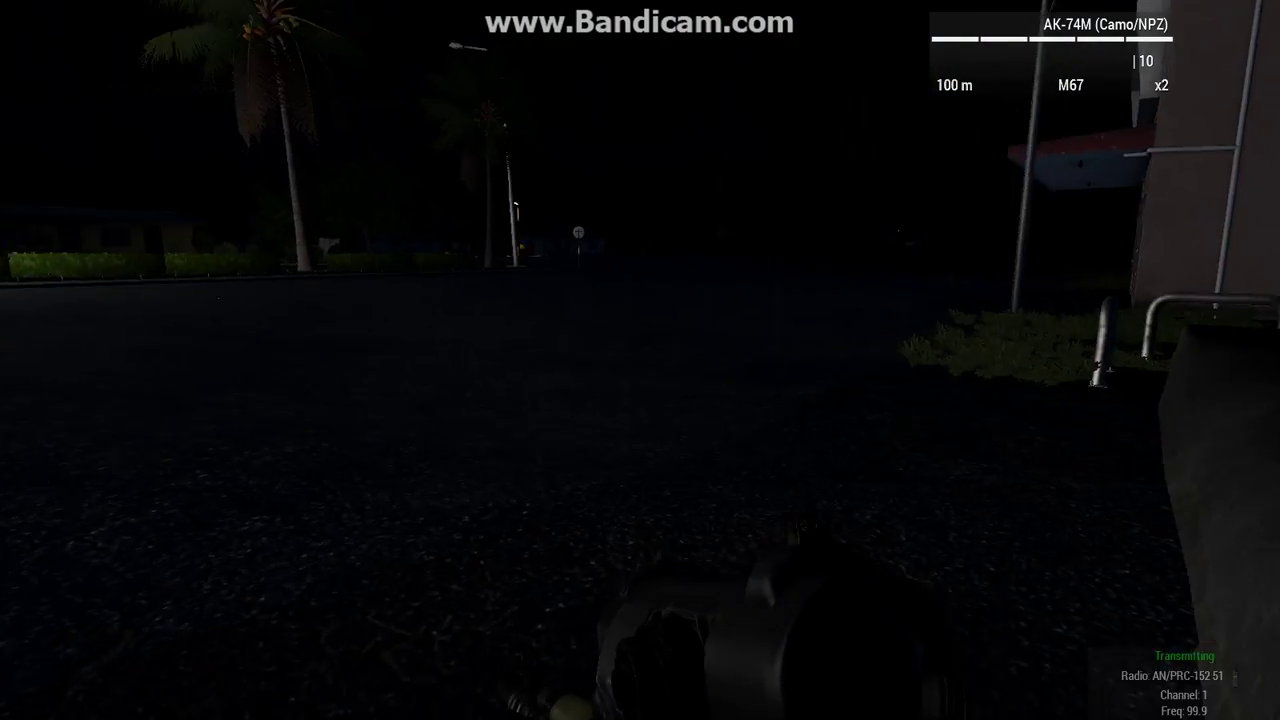
{"action": "key", "text": "w"}
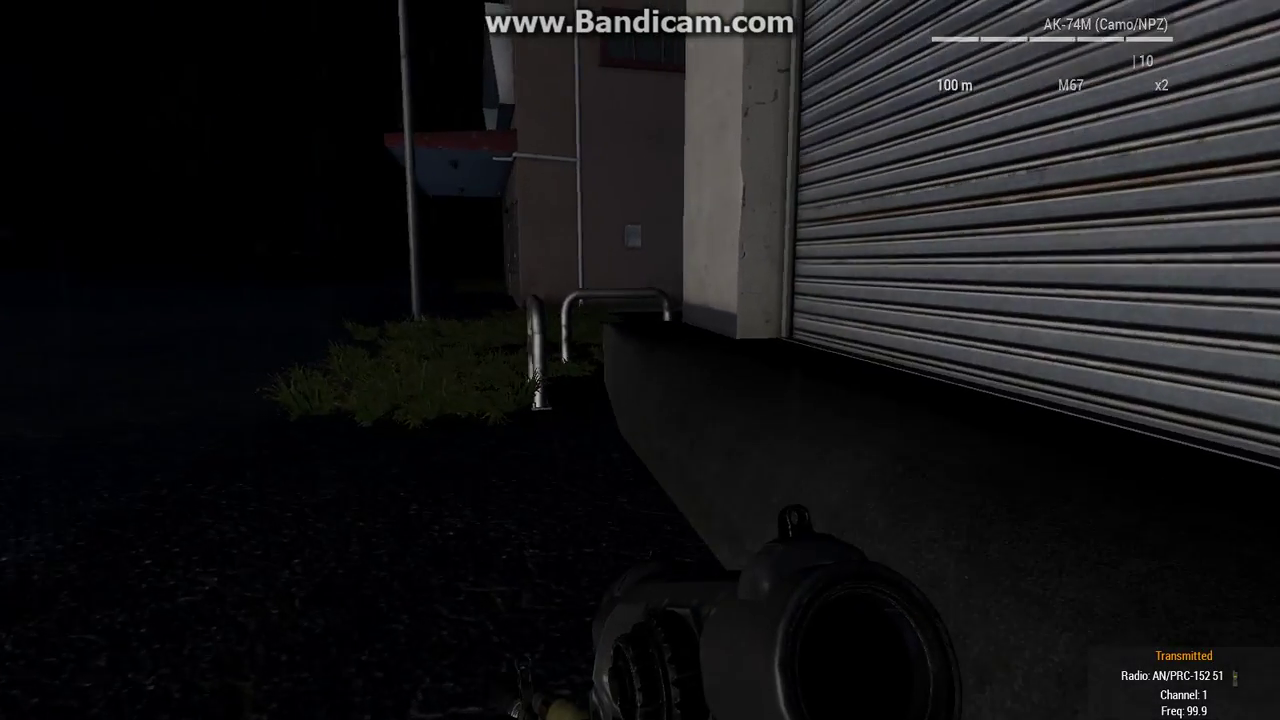
{"action": "key", "text": "w"}
{"action": "key", "text": "w"}
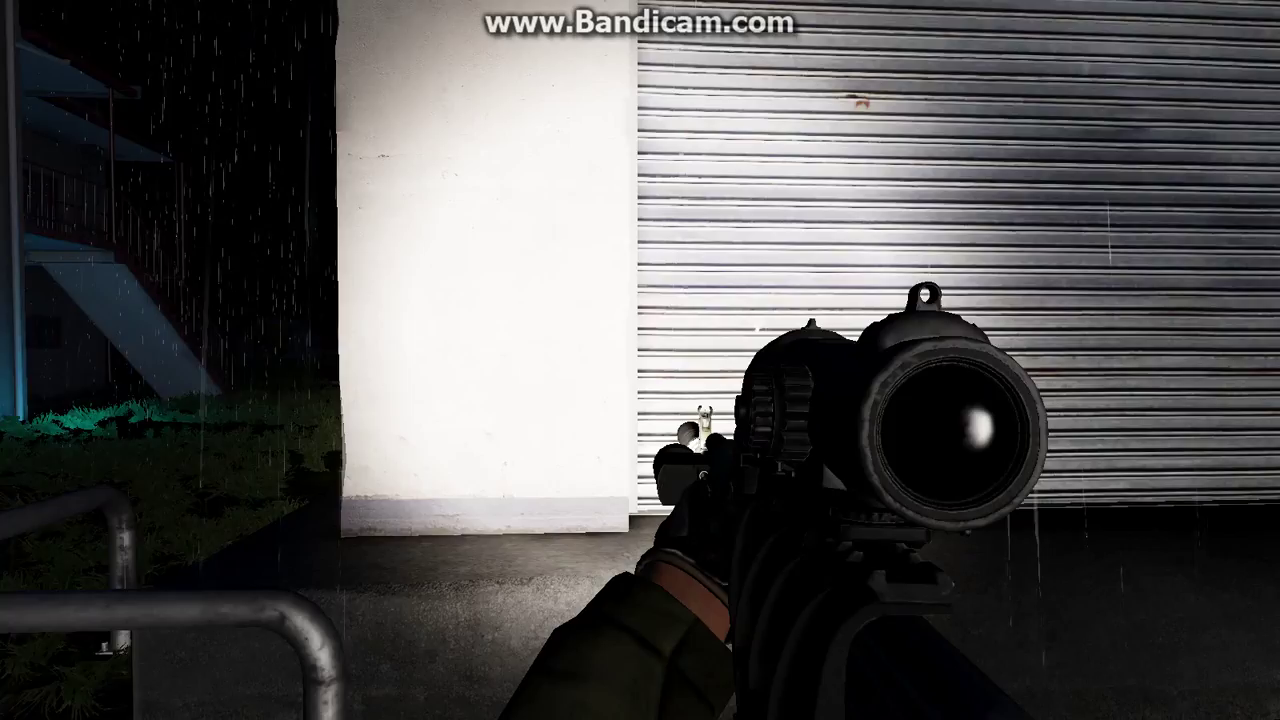
{"action": "left_click_drag", "start_coordinate": [640, 360], "coordinate": [300, 360]}
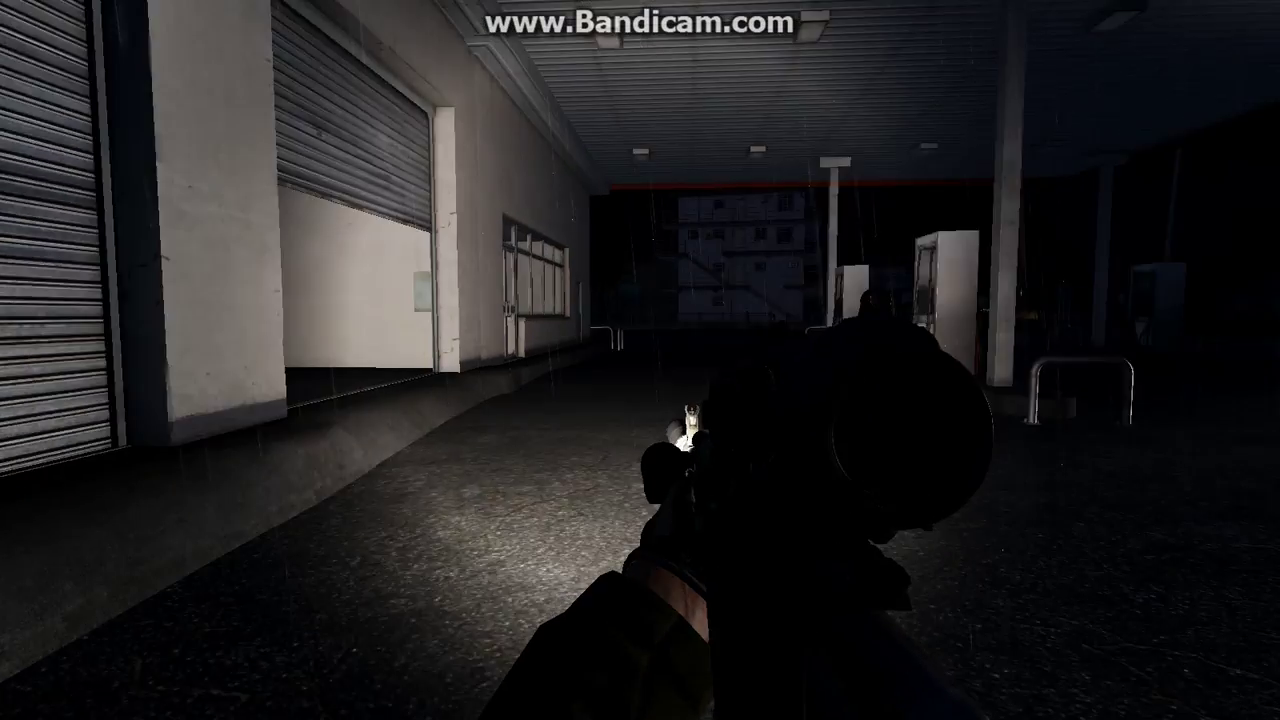
{"action": "key", "text": "w"}
{"action": "key", "text": "w"}
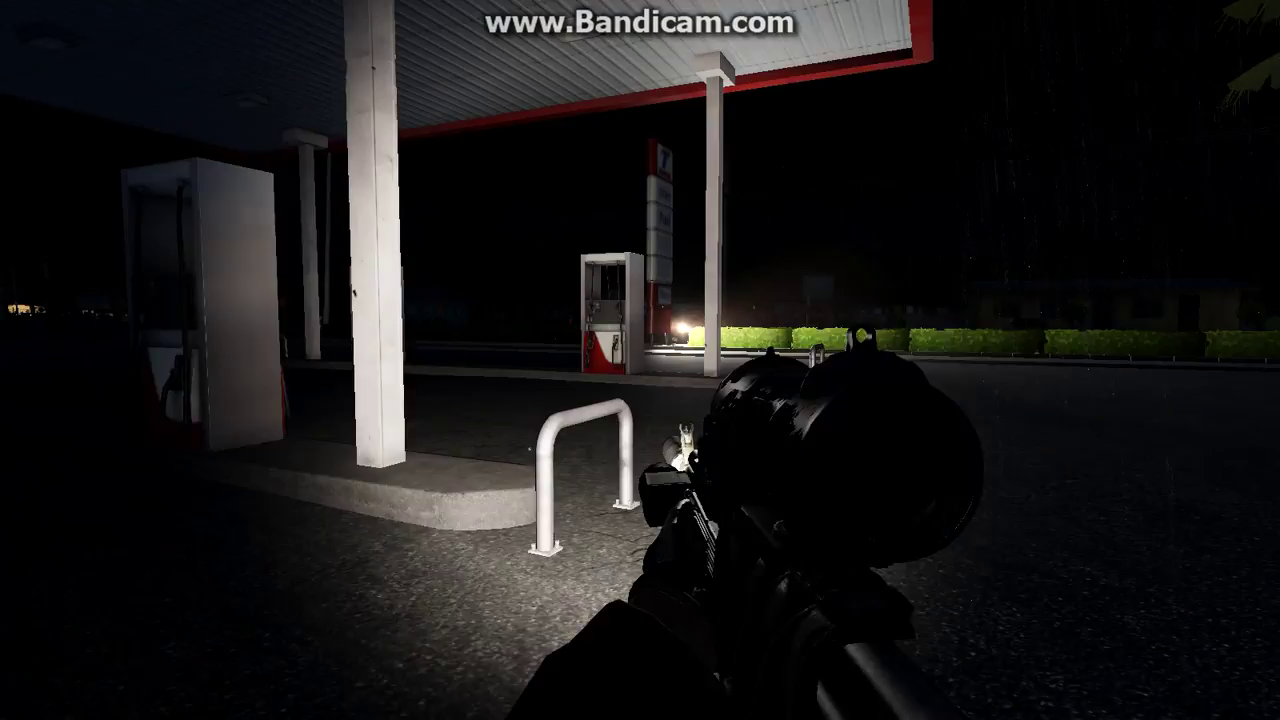
{"action": "key", "text": "w"}
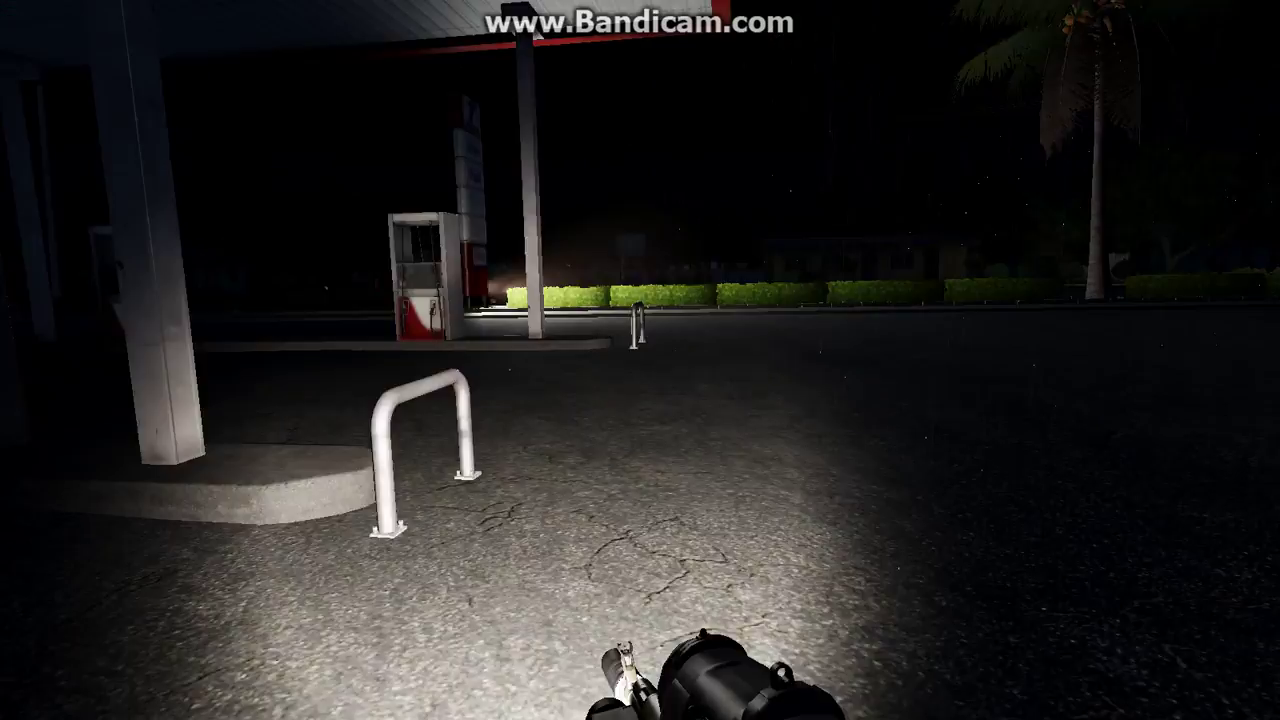